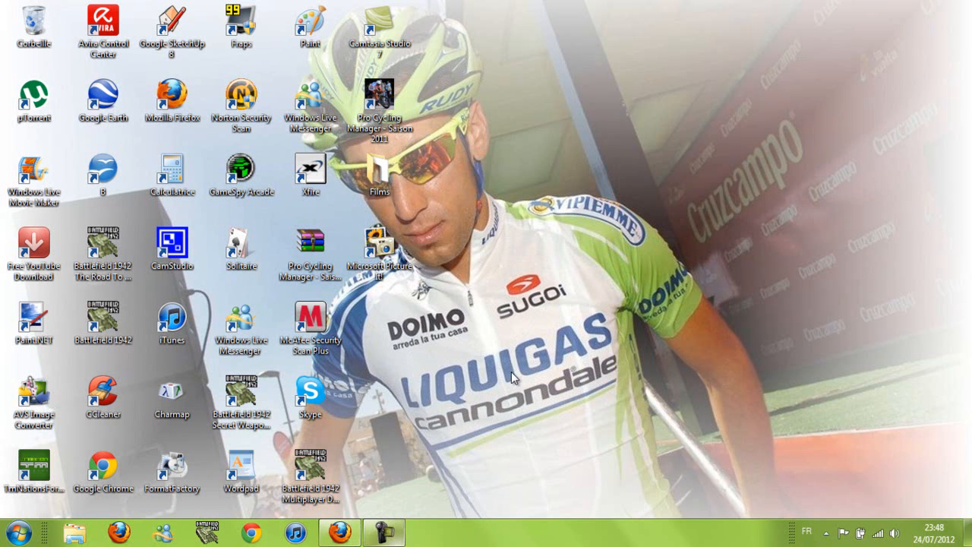
- Bring up the "[DB] Full Cycling Manager 2012 > dispo" forum thread in Firefox and highlight its title
click(340, 533)
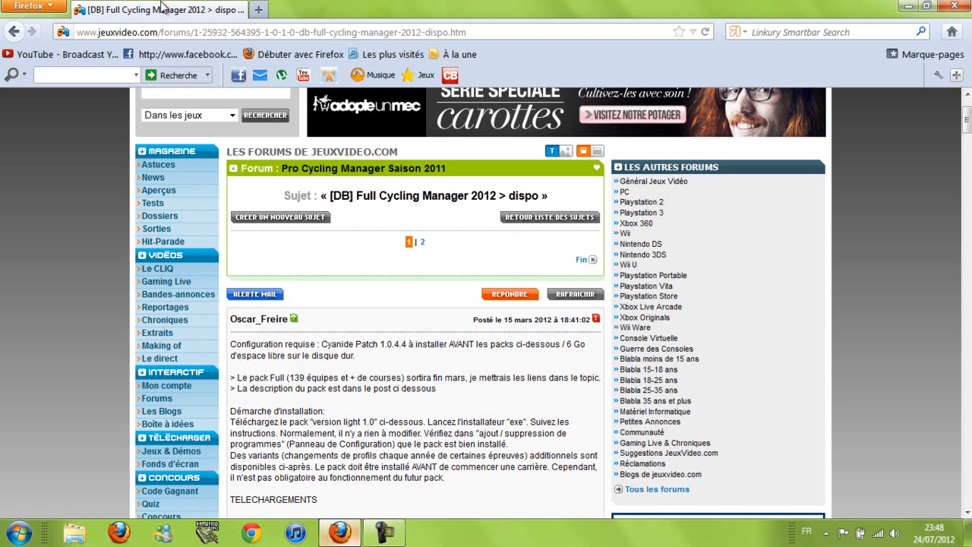
scroll(363, 282, down, 8)
scroll(370, 310, up, 8)
drag(341, 196, 554, 195)
click(557, 197)
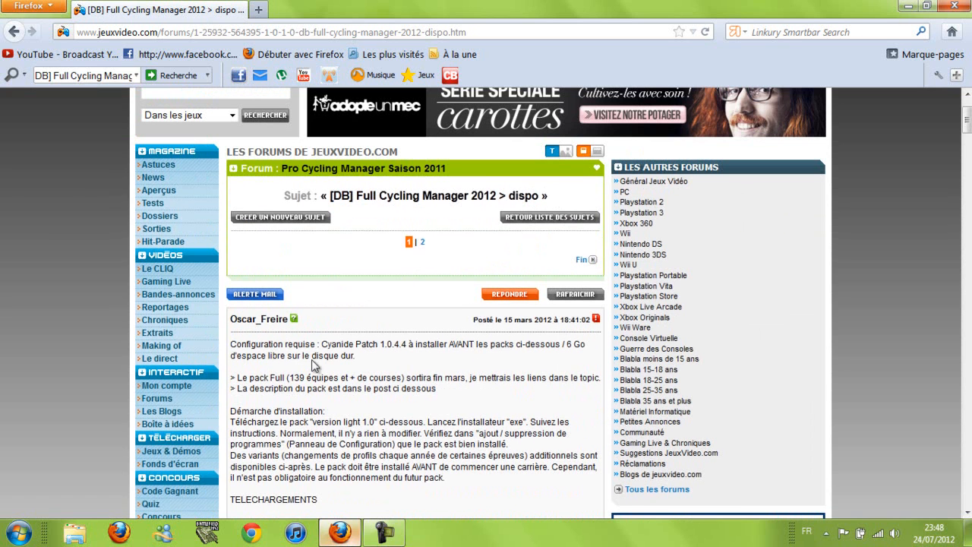
- Examine the download section of the first post, highlighting the links for Version Light 1.0 and Pack Variants
scroll(312, 360, down, 4)
scroll(306, 359, down, 4)
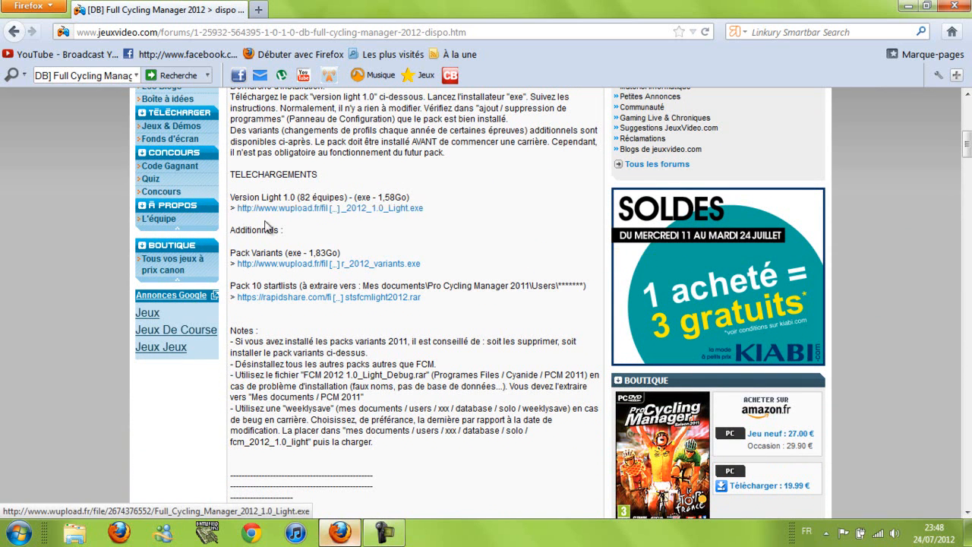
drag(487, 212, 237, 216)
click(331, 236)
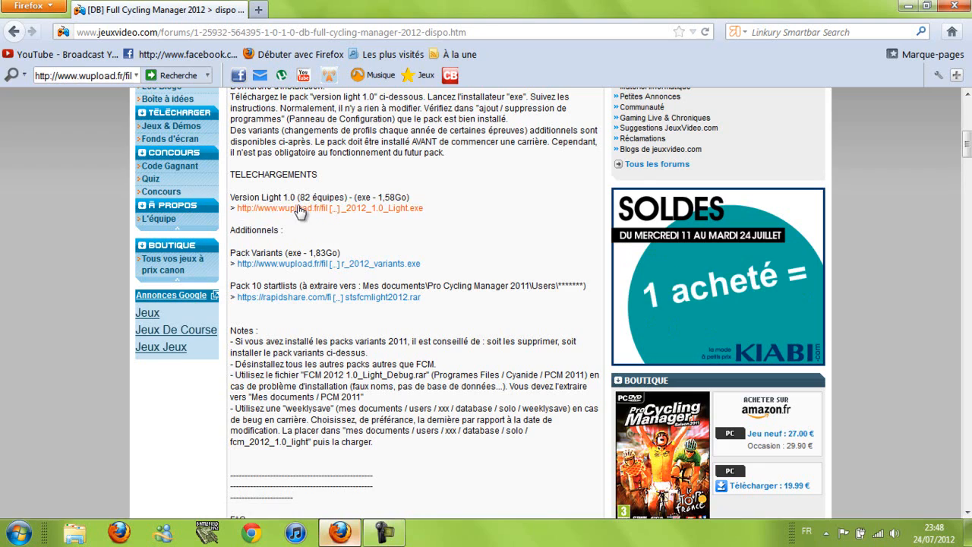
scroll(272, 286, down, 3)
scroll(272, 287, down, 20)
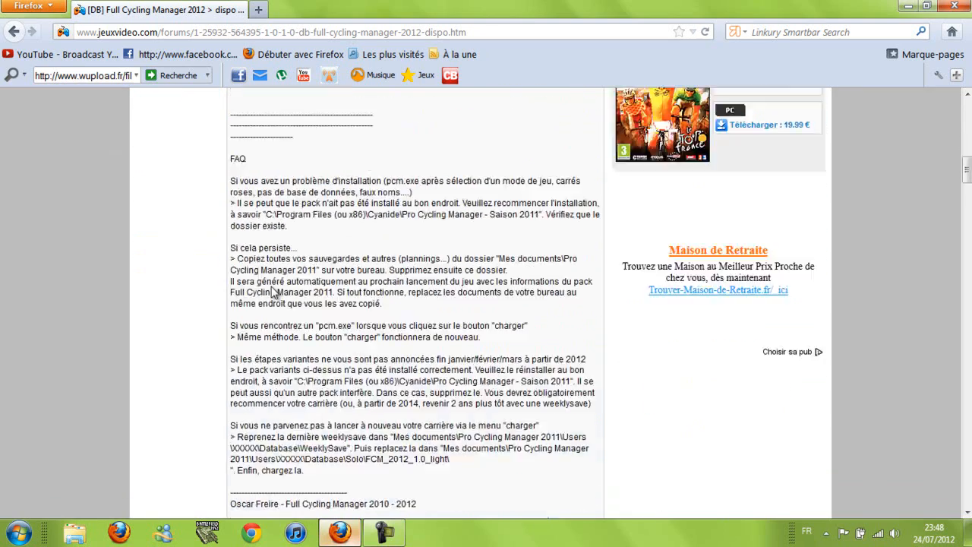
scroll(272, 286, up, 13)
scroll(272, 287, up, 15)
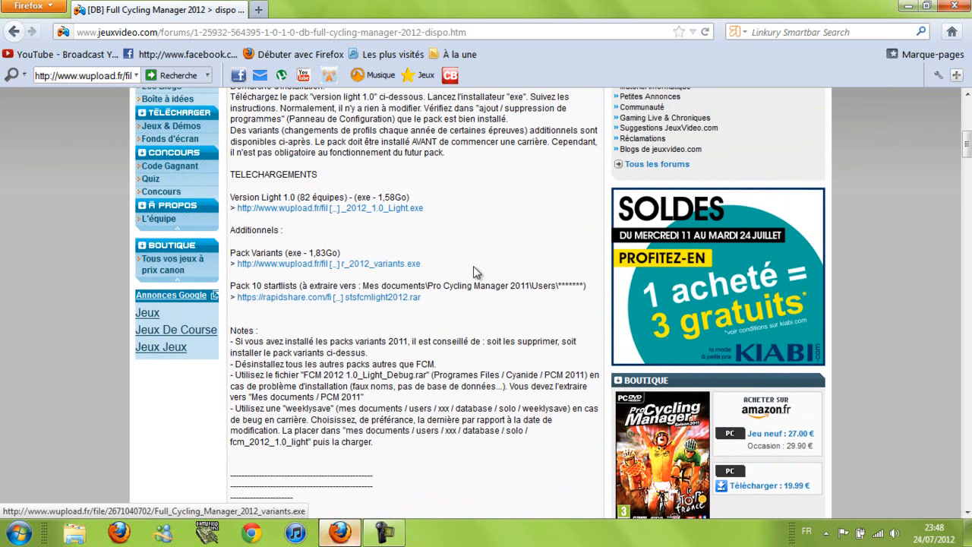
drag(427, 267, 255, 268)
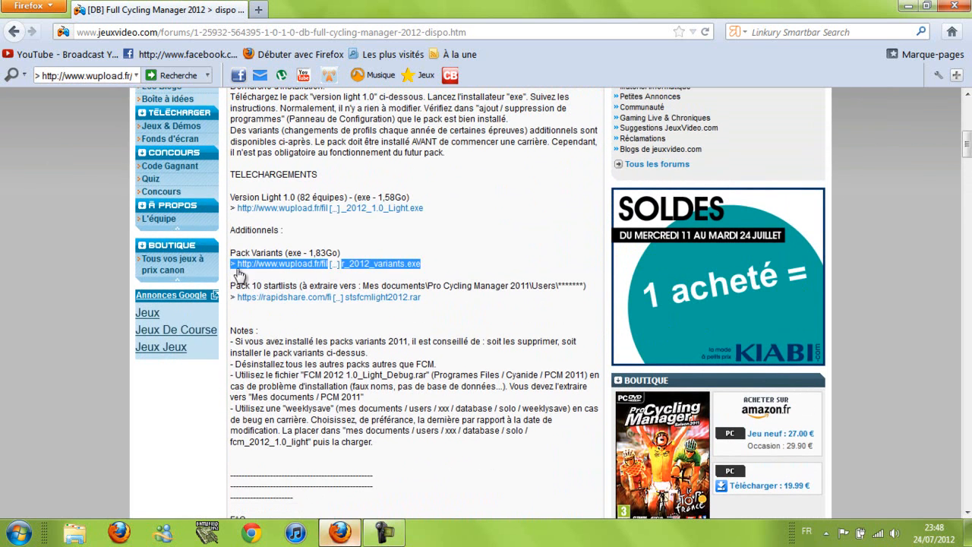
click(536, 271)
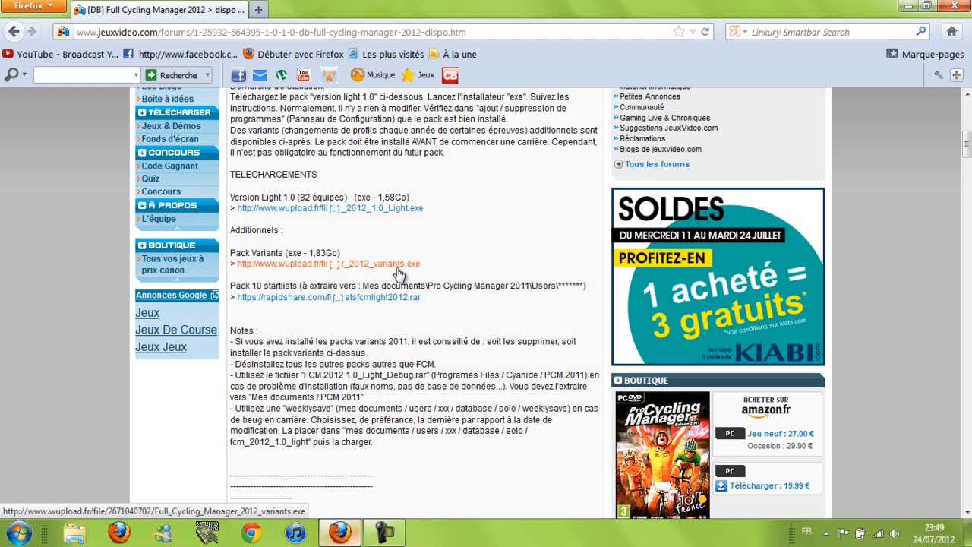
- Look through the thread's installation notes, FAQ and the feature list of the Full Cycling Manager 2012 pack
scroll(380, 305, down, 10)
scroll(380, 305, down, 3)
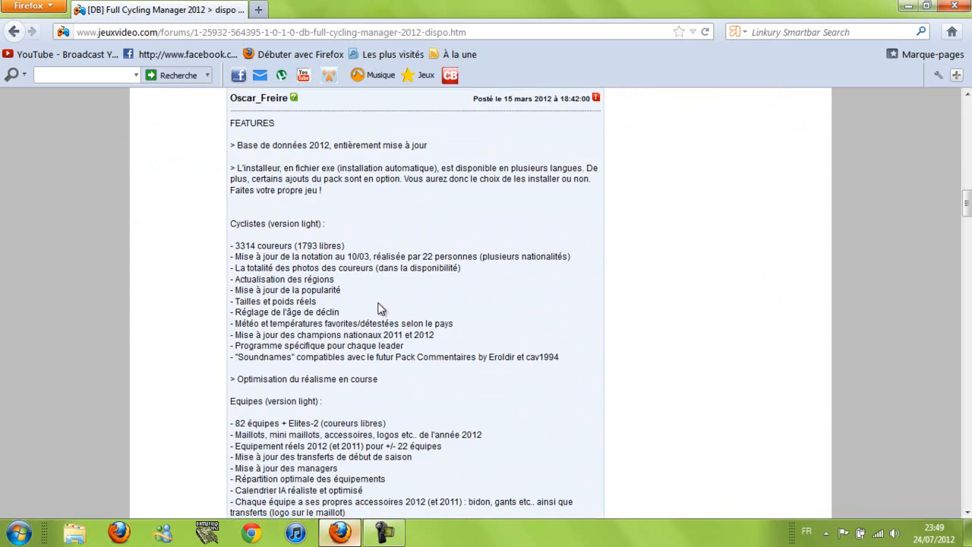
scroll(376, 300, up, 4)
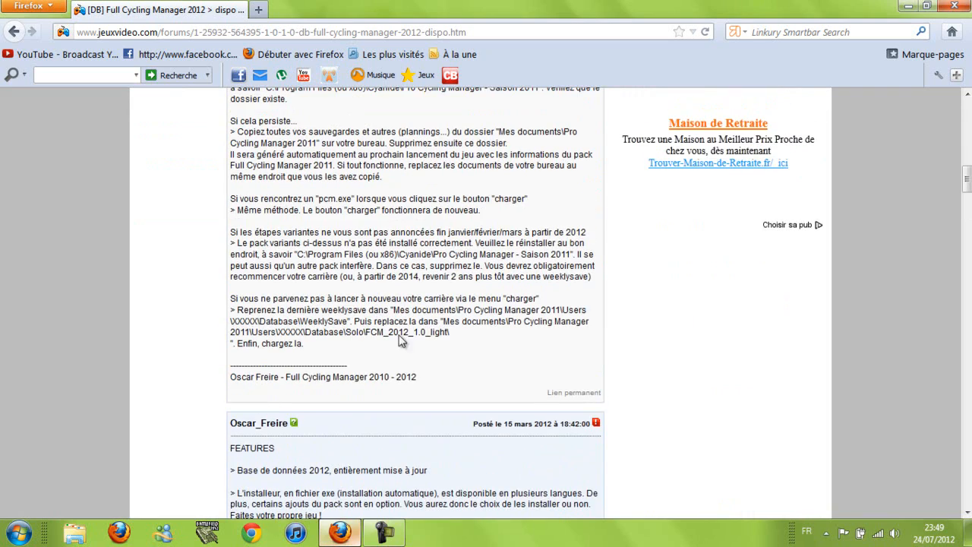
scroll(400, 322, up, 12)
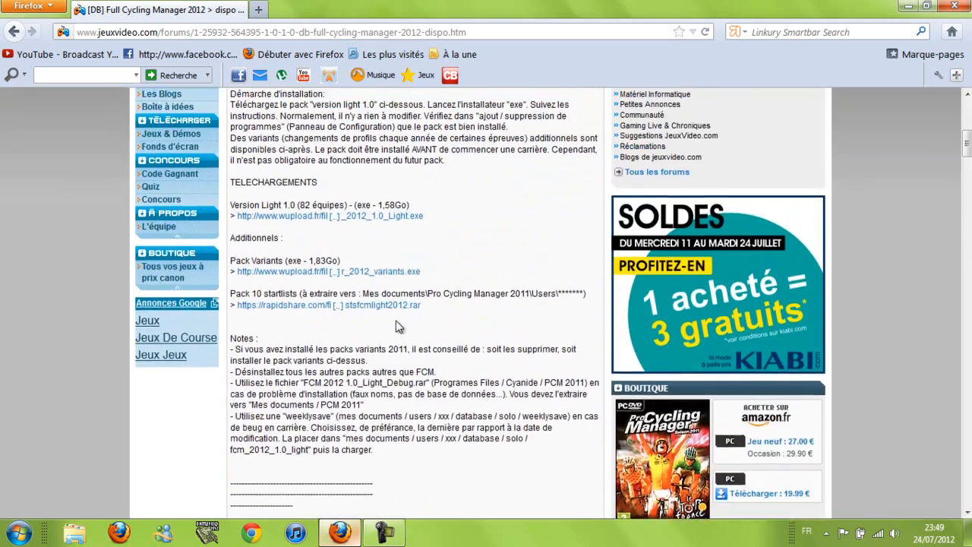
scroll(398, 324, up, 3)
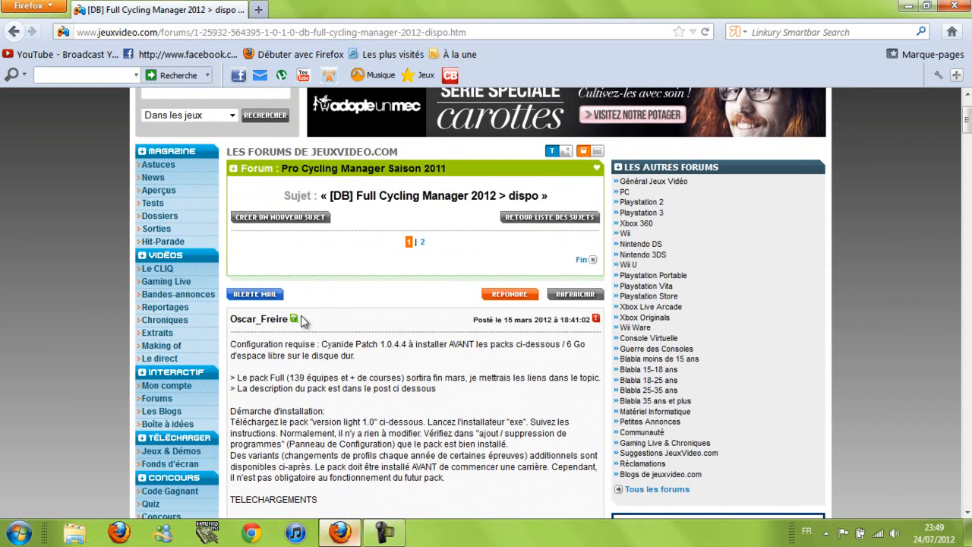
scroll(363, 388, down, 10)
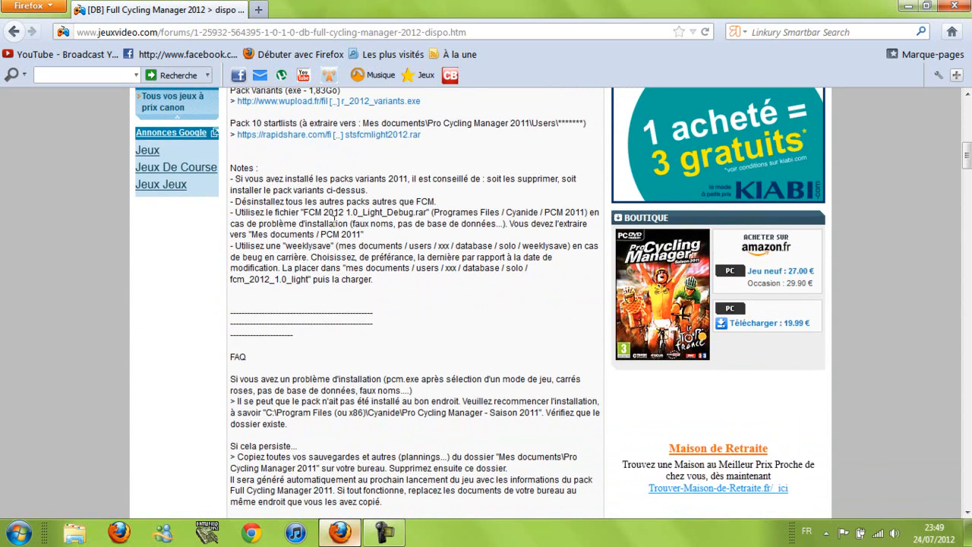
scroll(360, 226, down, 5)
scroll(268, 271, down, 7)
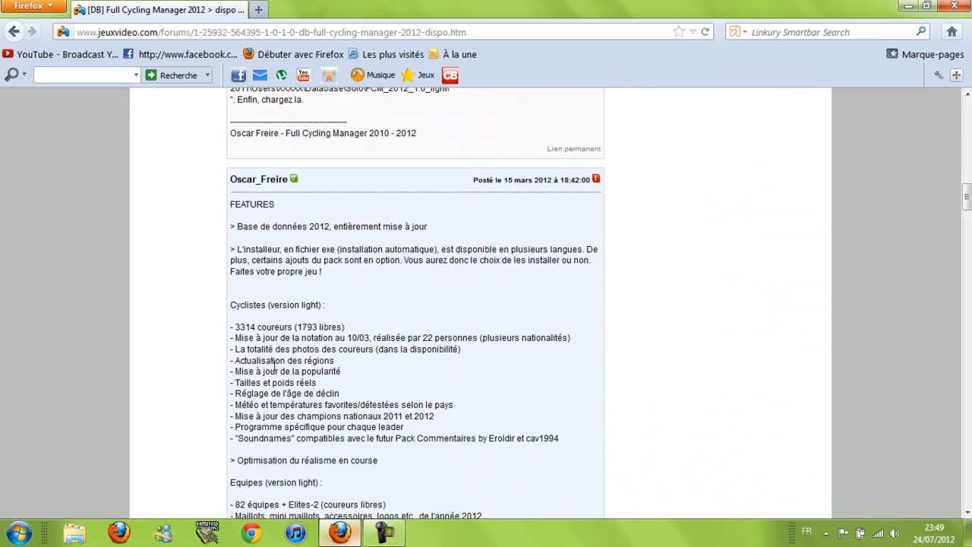
scroll(279, 375, up, 15)
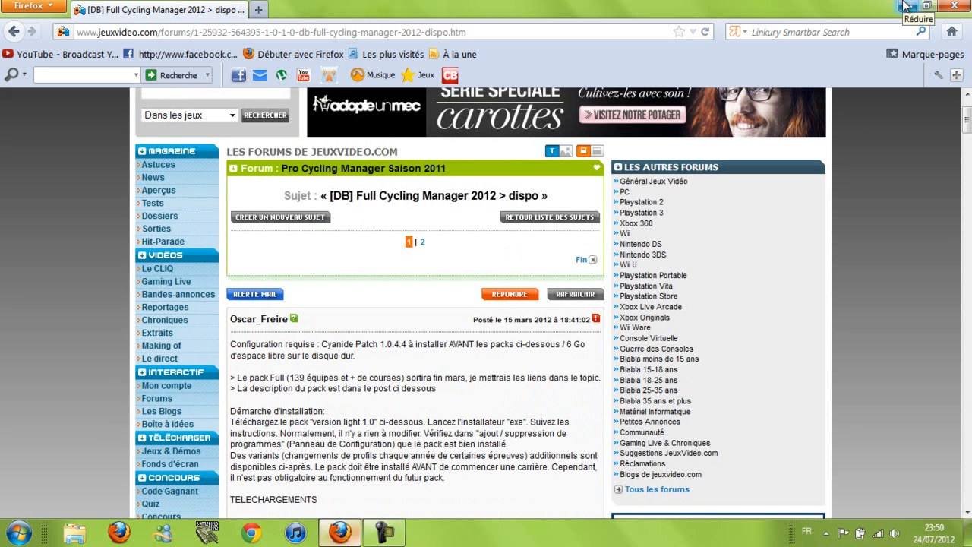
- Leave the browser for the Pro Cycling Manager Season 2011 launcher and start its DB editor
click(906, 6)
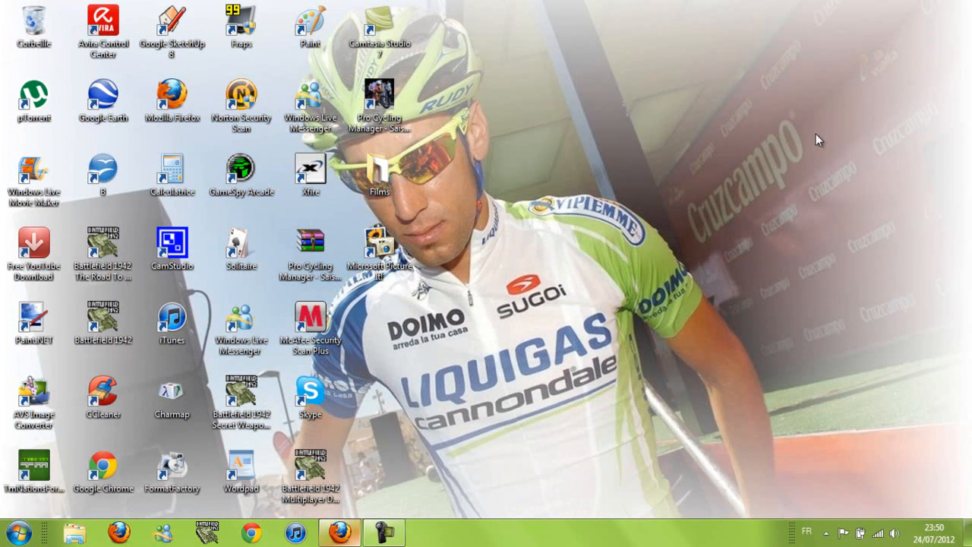
double_click(408, 125)
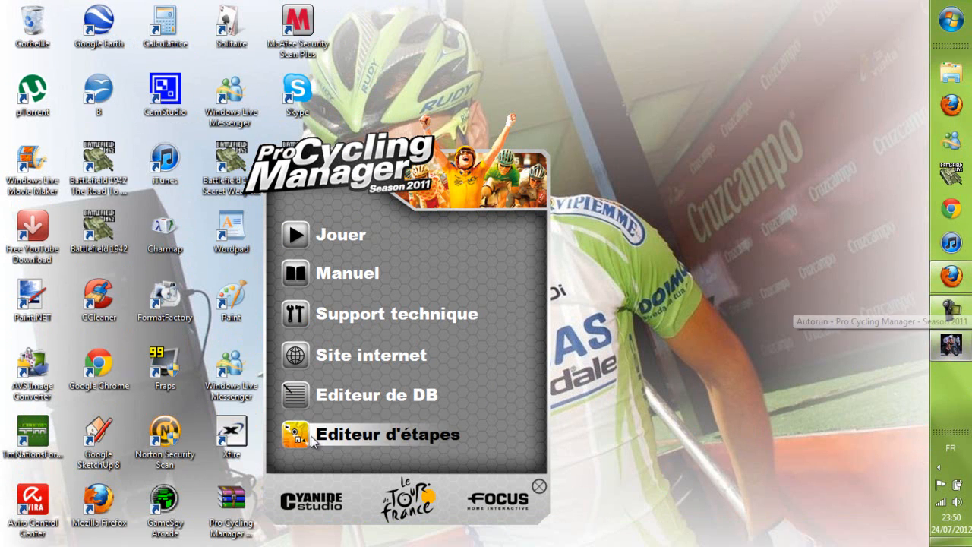
click(389, 397)
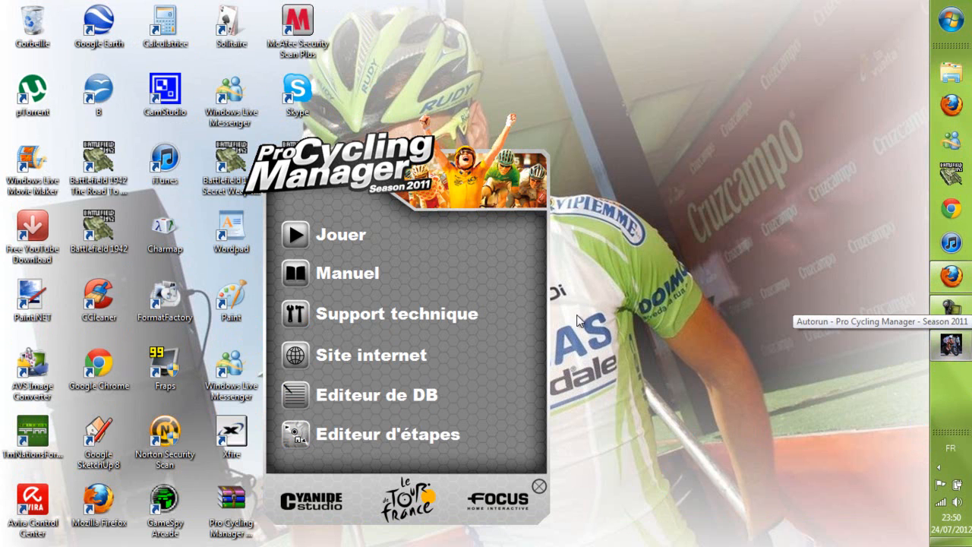
- Open the CDB database file Custom.cdb from the Database folder, overwriting the existing XML export
click(125, 28)
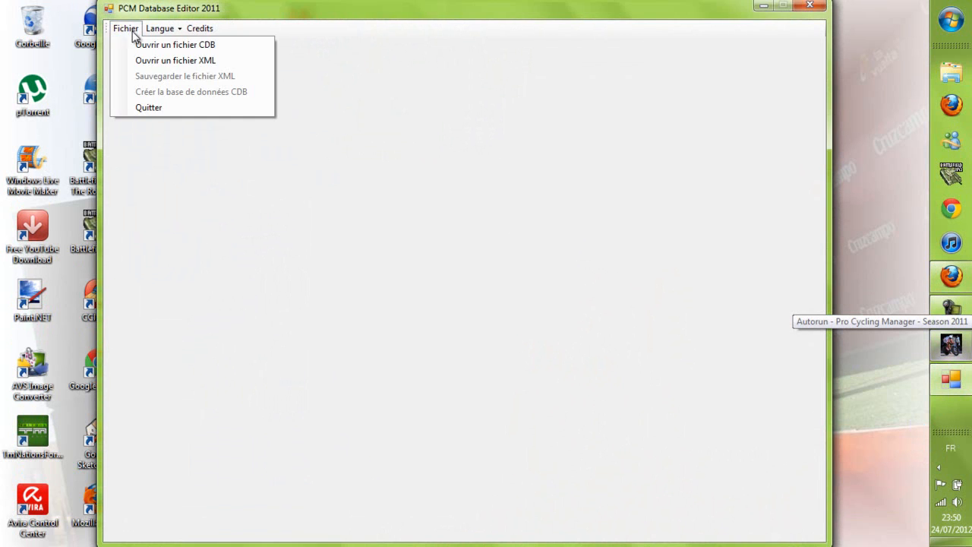
click(140, 45)
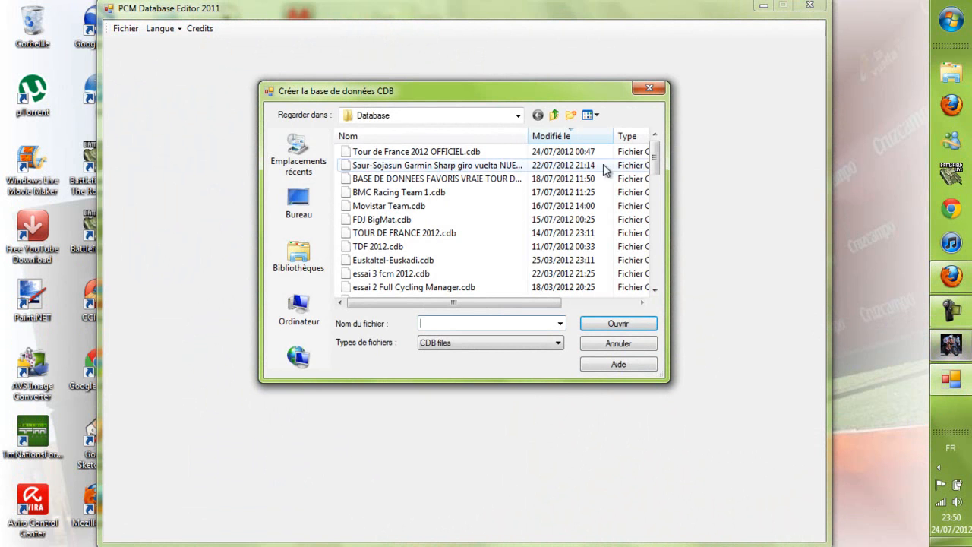
drag(655, 156, 673, 289)
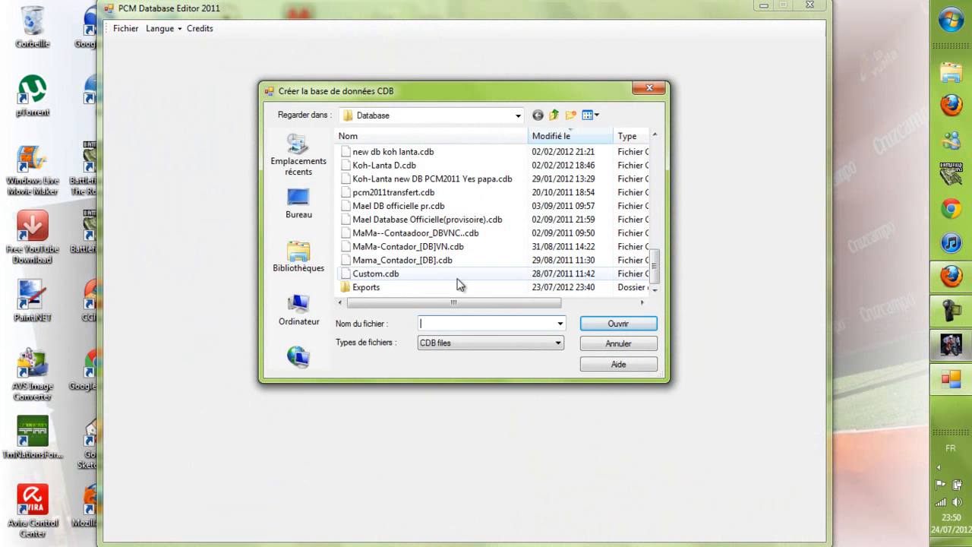
double_click(407, 278)
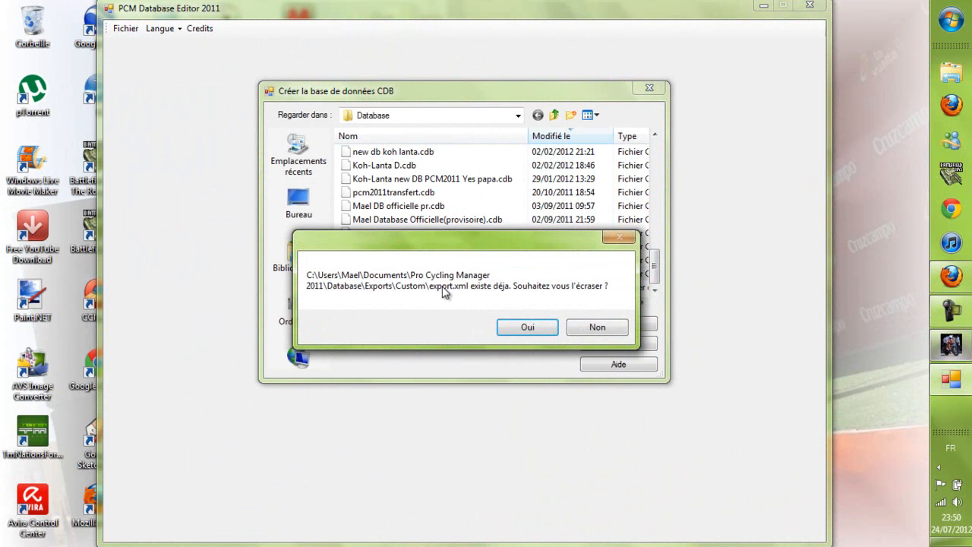
click(535, 327)
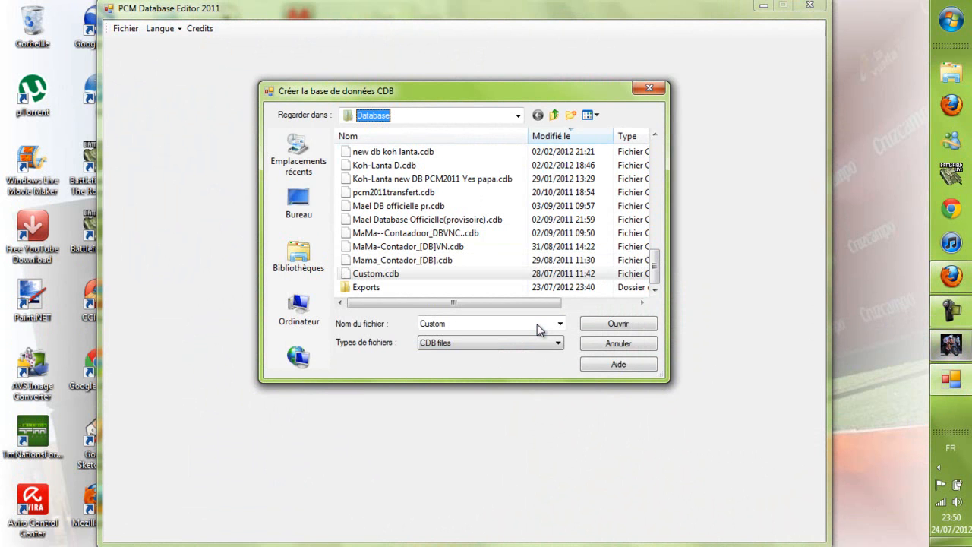
click(626, 325)
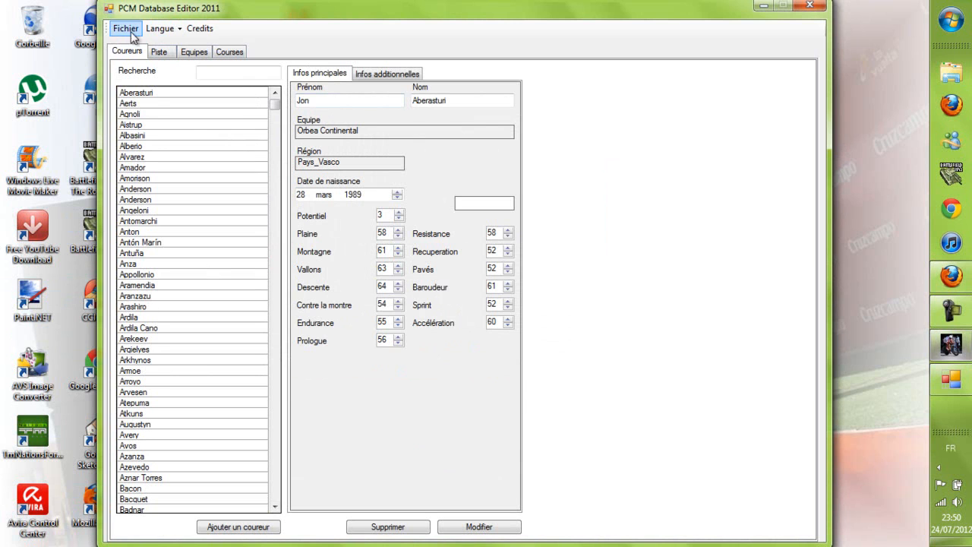
- Set the Pavés rating of the rider Aberasturi to 51 and apply the modification
click(149, 94)
click(508, 272)
click(486, 526)
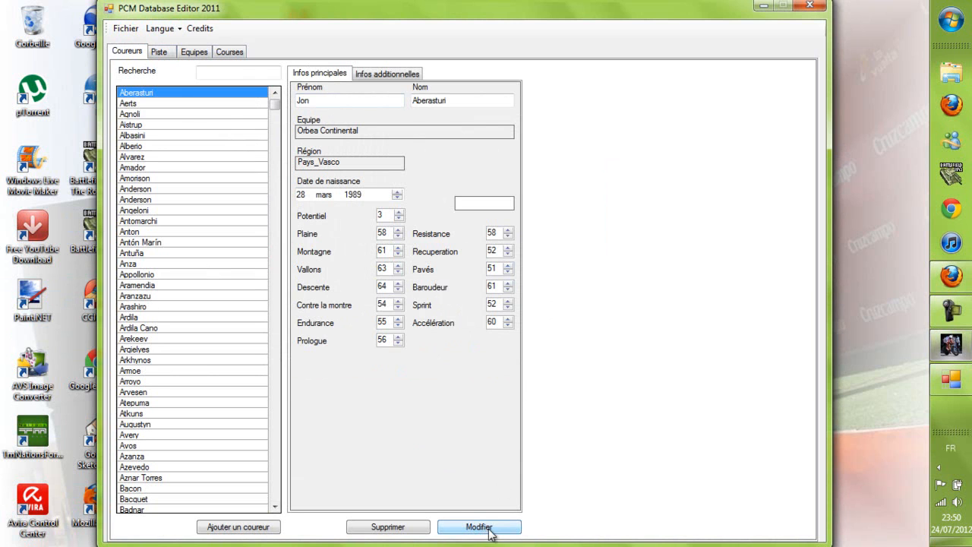
- Browse the rider list and display the main information of the rider Appollonio
click(194, 286)
key(a)
key(t)
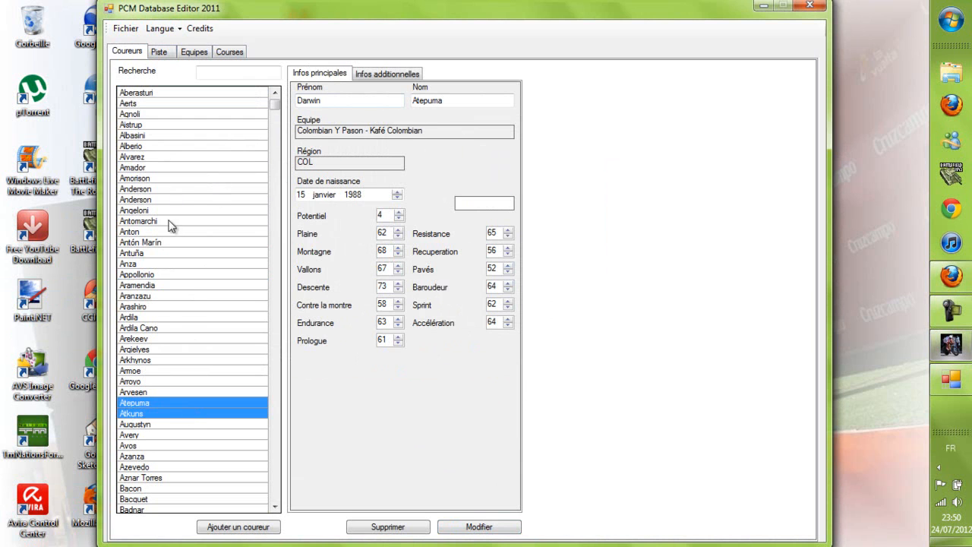
click(165, 275)
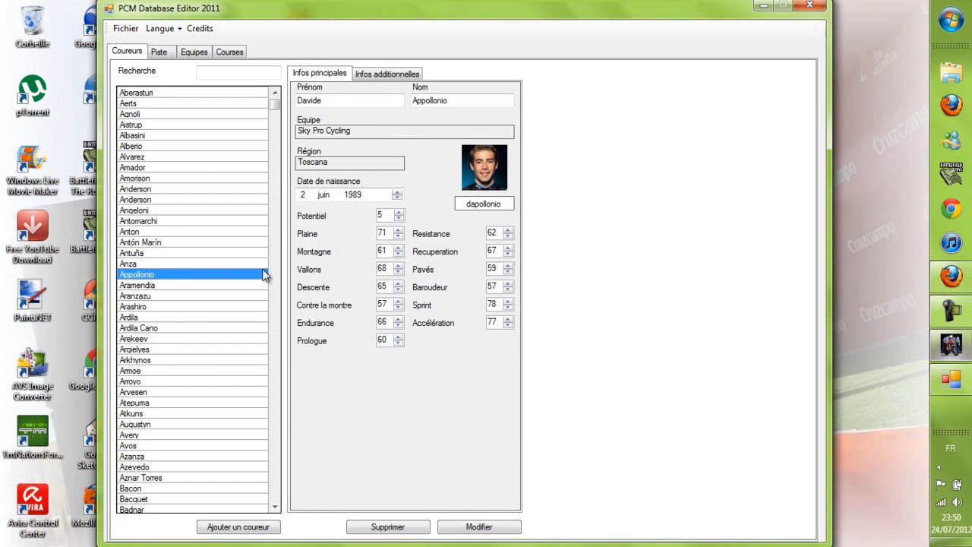
- Find the rider "evens", correct his last name to Evans, apply the modification and check his entry in the list
click(204, 72)
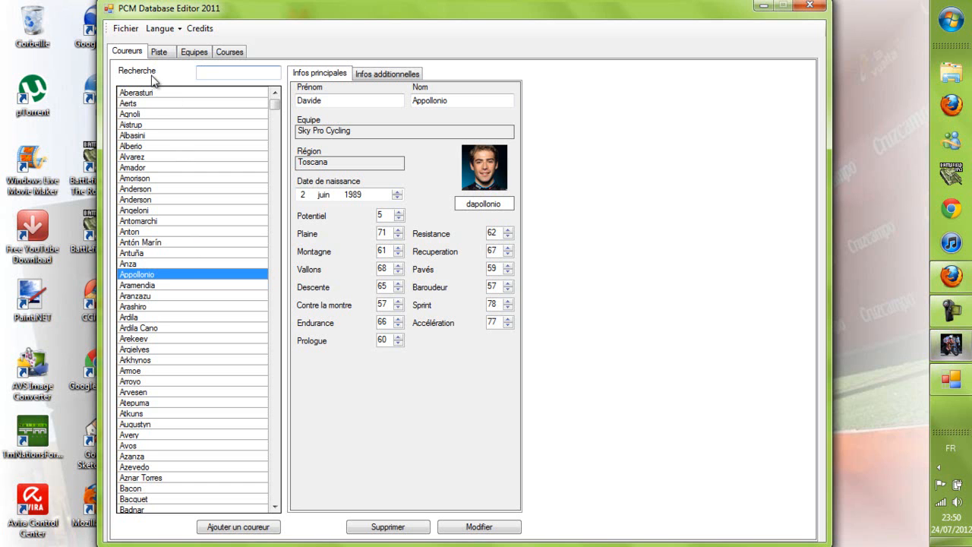
text(evens)
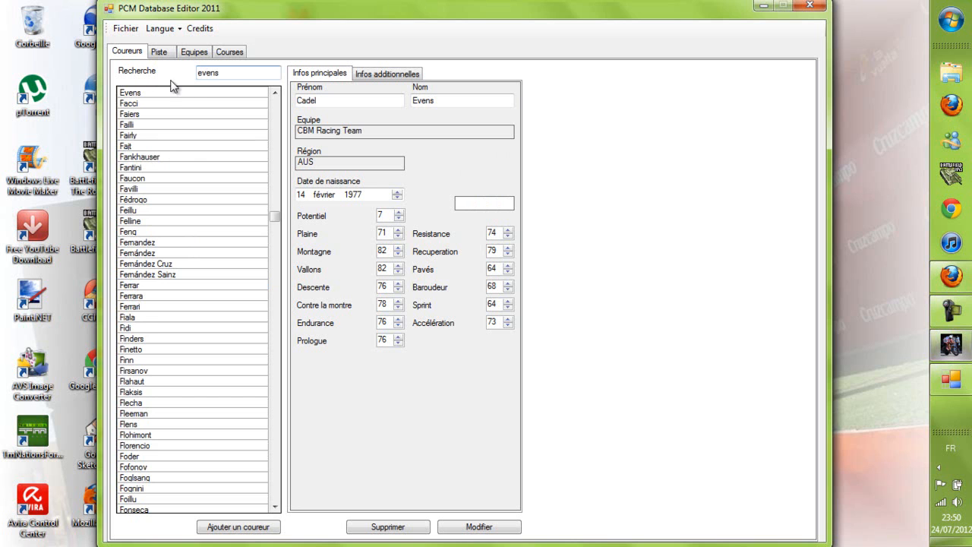
click(152, 92)
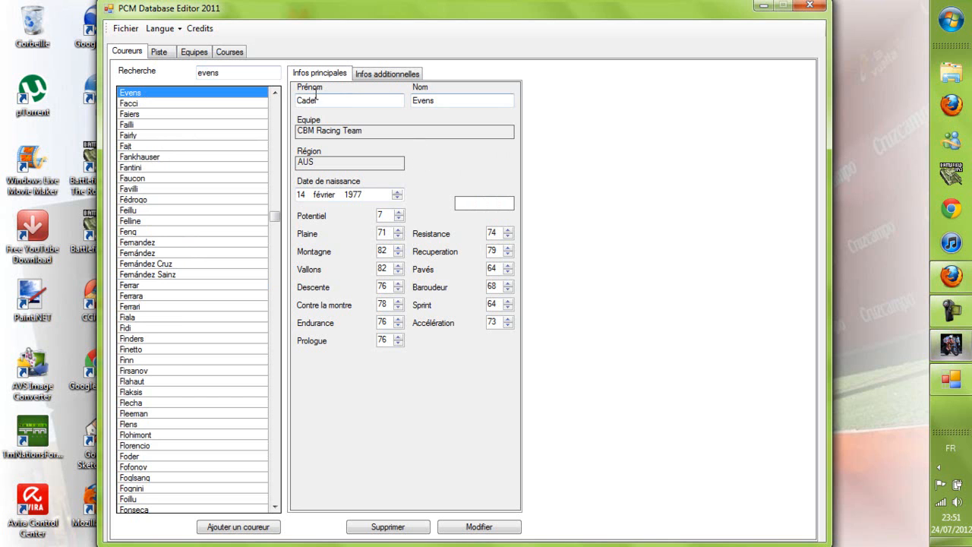
drag(478, 102, 262, 88)
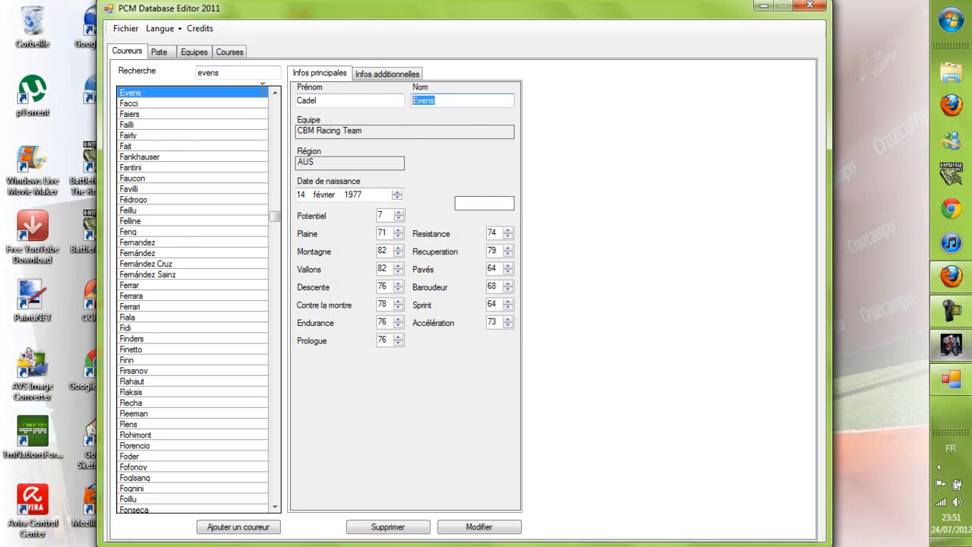
key(BackSpace)
click(477, 525)
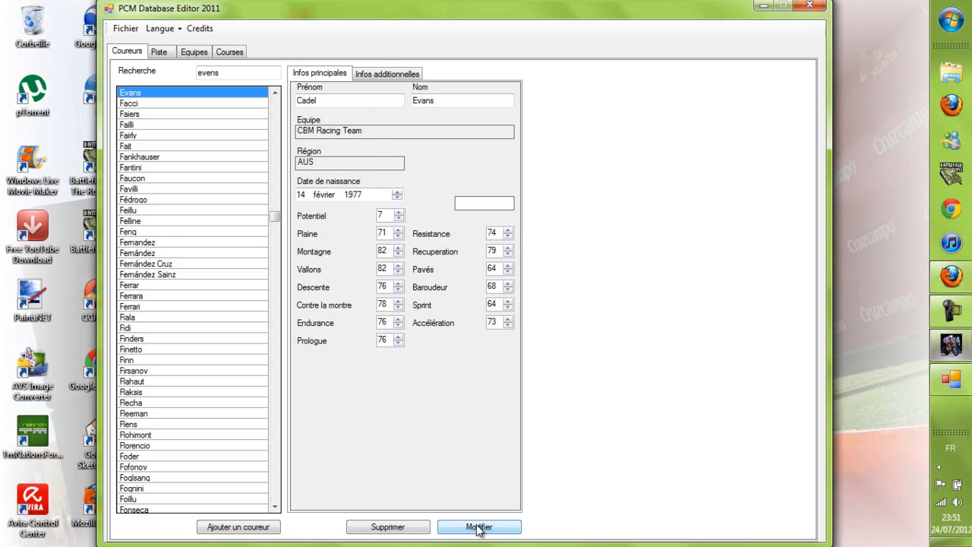
click(168, 136)
click(151, 93)
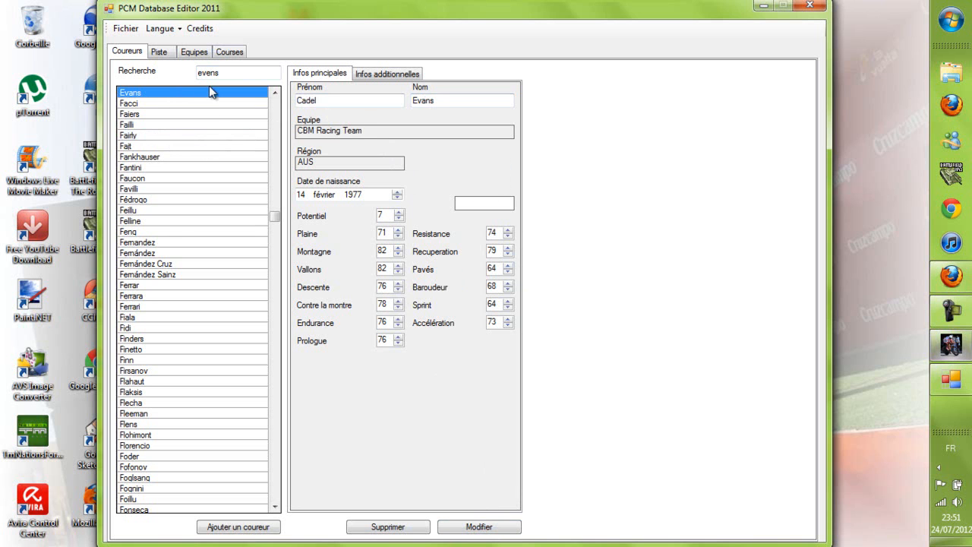
- Search the rider list for "schlick", correct Andy Schlick's last name to Schleck and apply the modification
double_click(230, 72)
text(sch)
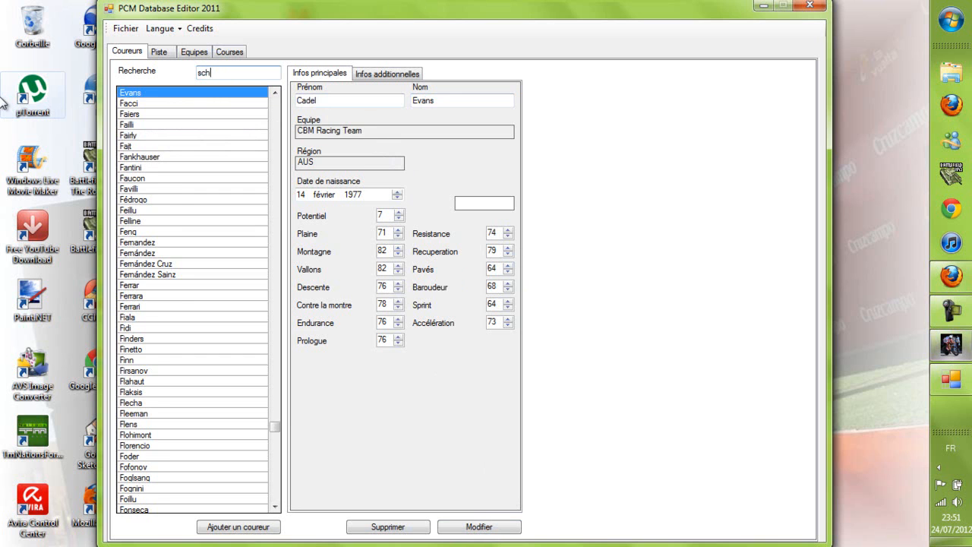
text(i)
key(BackSpace)
text(lick)
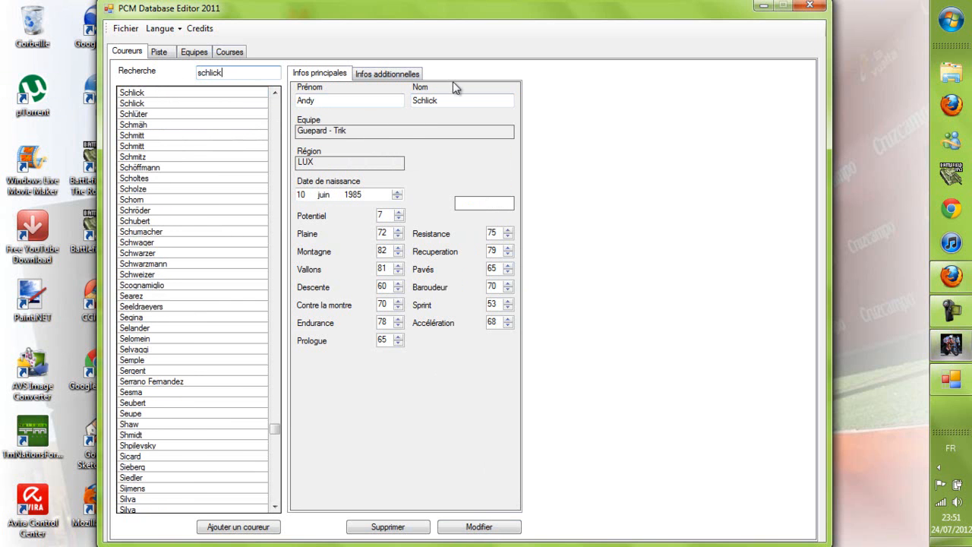
click(439, 105)
key(shift+Home)
key(BackSpace)
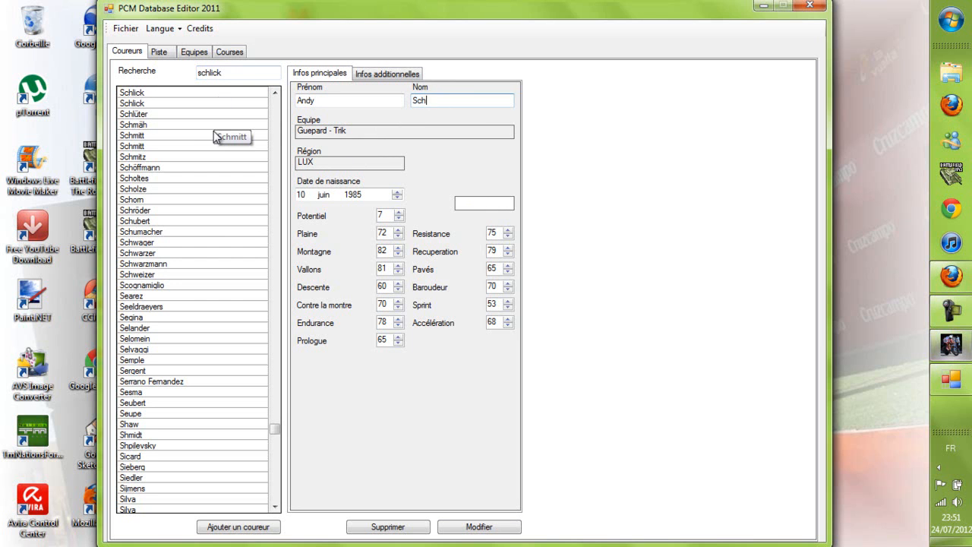
click(501, 529)
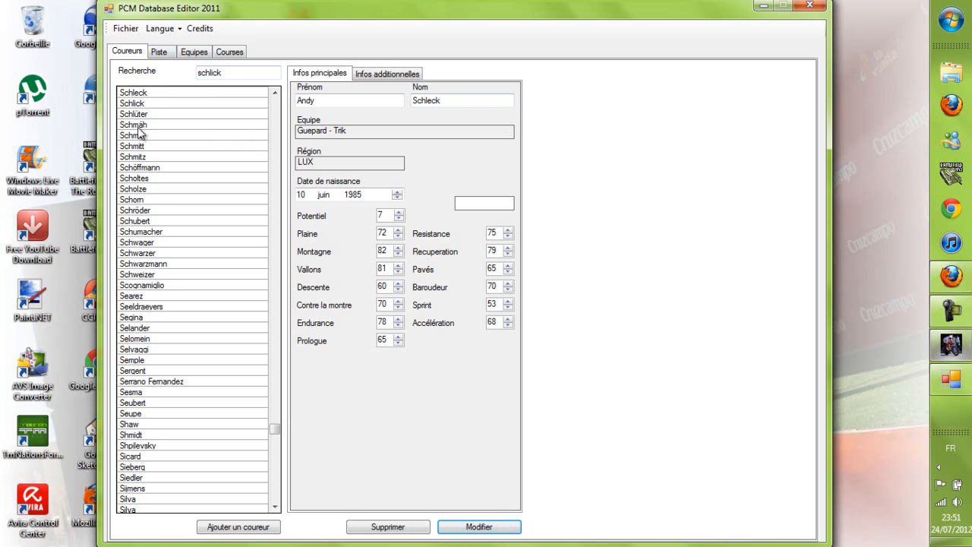
- Select the remaining rider Schlick, Fränk, correct his last name to Schleck and apply the modification
click(232, 101)
double_click(503, 99)
text(SC)
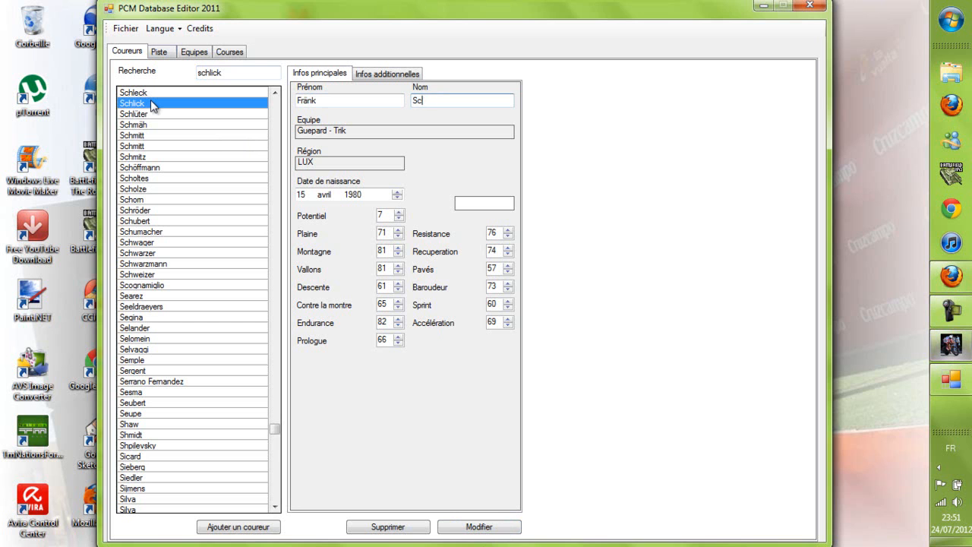
click(484, 528)
- Search for the rider "gulbert", correct his last name to Gilbert and apply the modification
double_click(228, 73)
key(BackSpace)
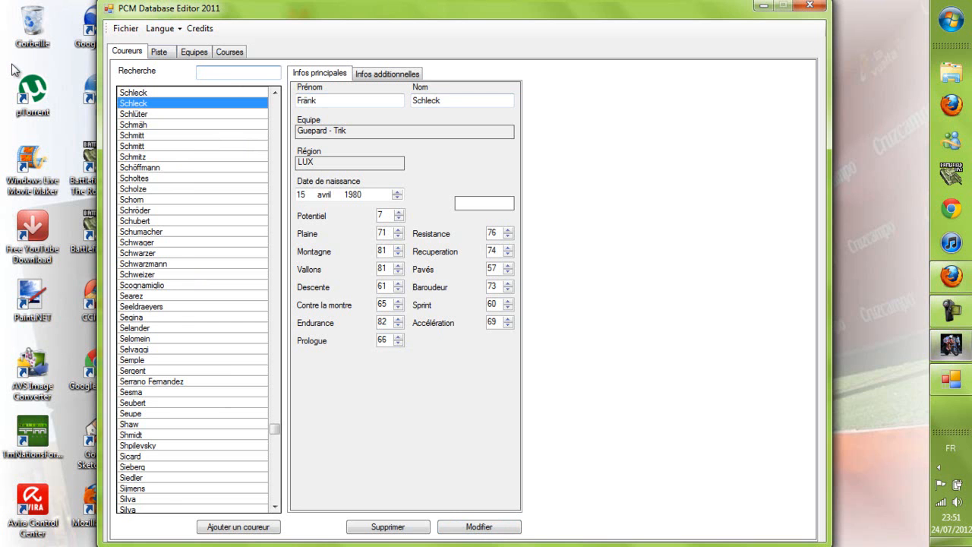
text(gulbert)
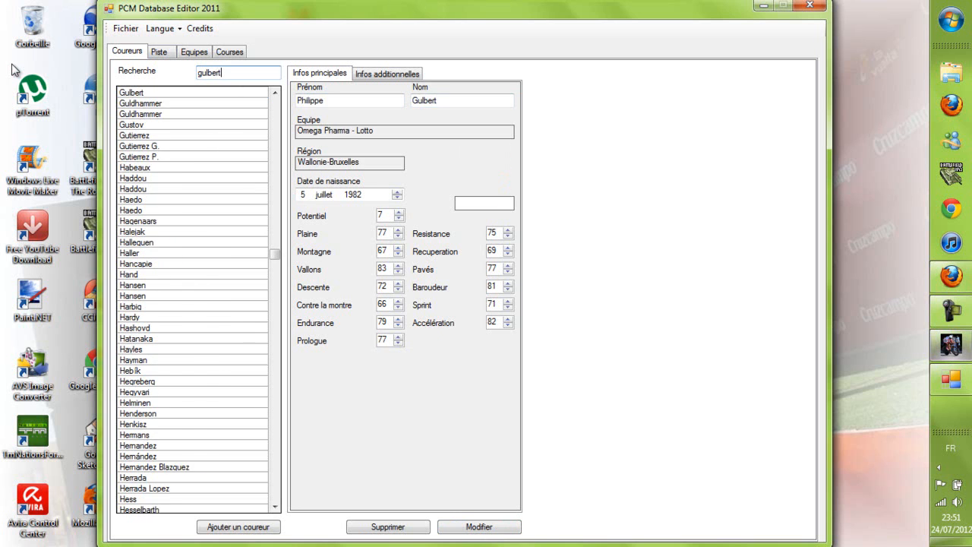
click(423, 99)
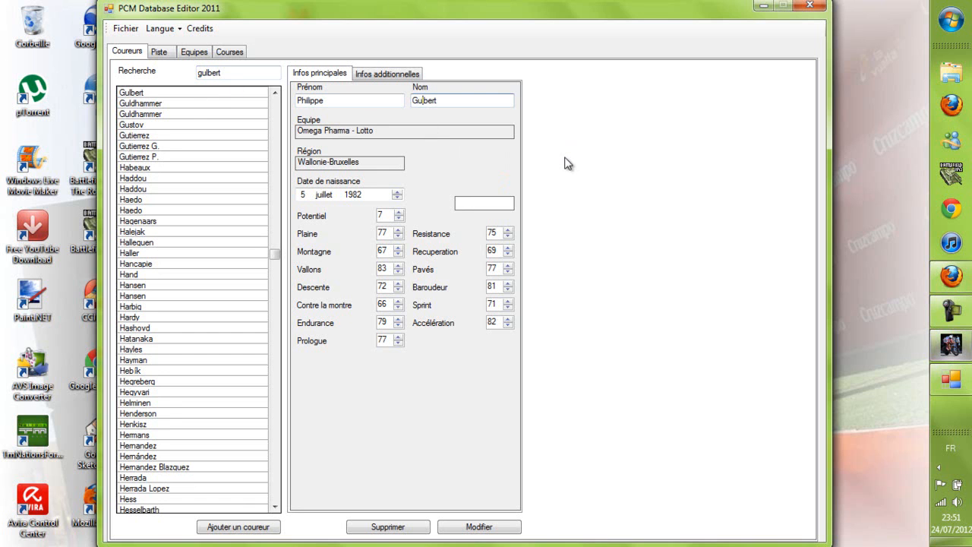
click(453, 524)
- Find the rider Ven den Drouk by searching "ven d", set his last name to Van den Broeck and apply the modification
double_click(227, 72)
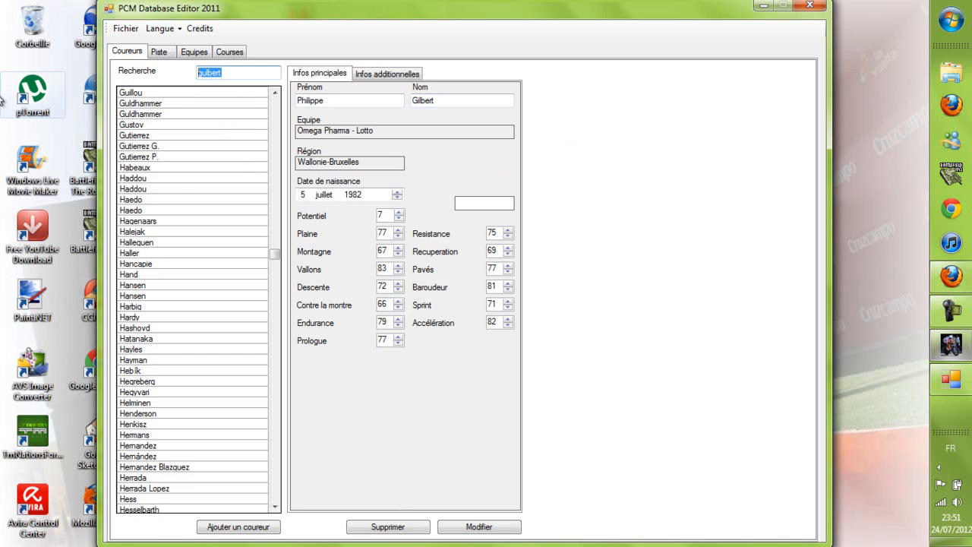
text(ven)
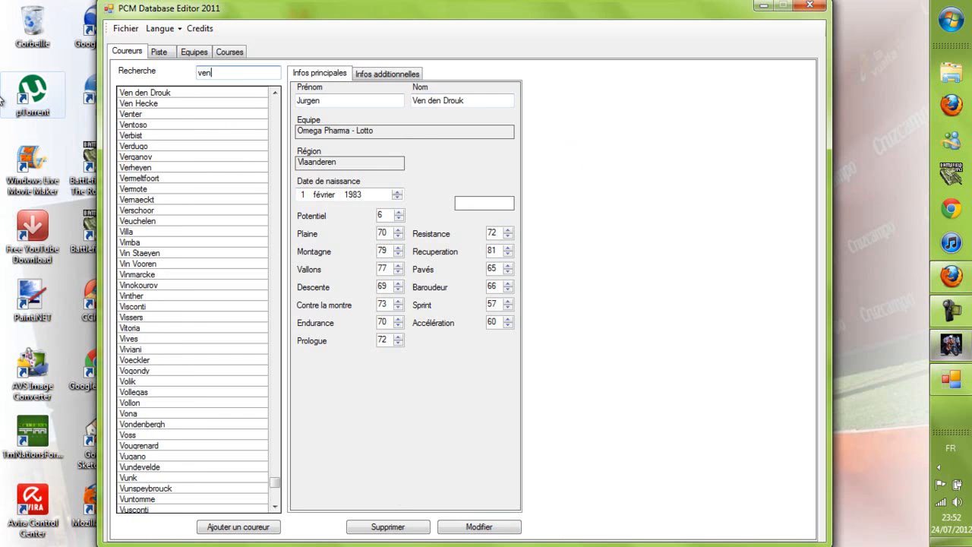
text(t)
key(BackSpace)
text(d)
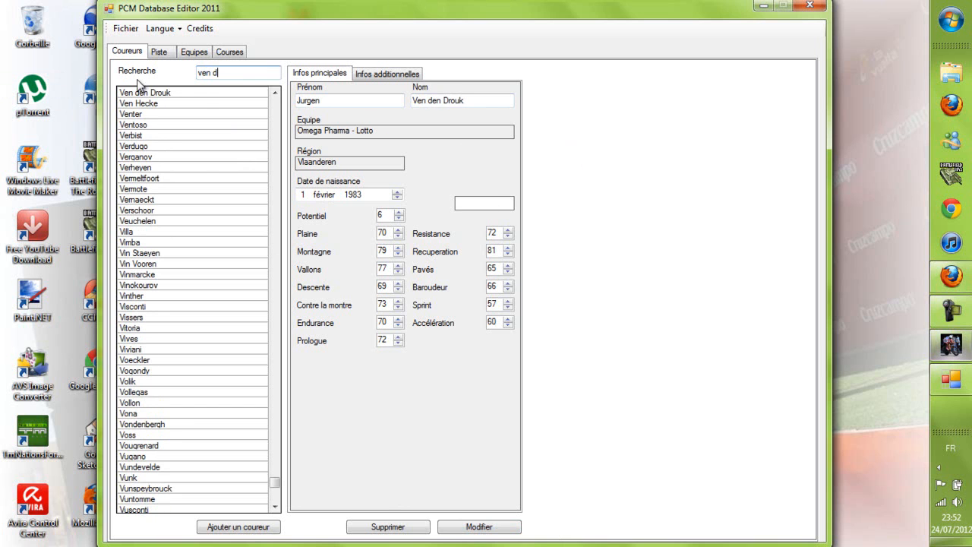
click(195, 94)
drag(503, 100, 379, 102)
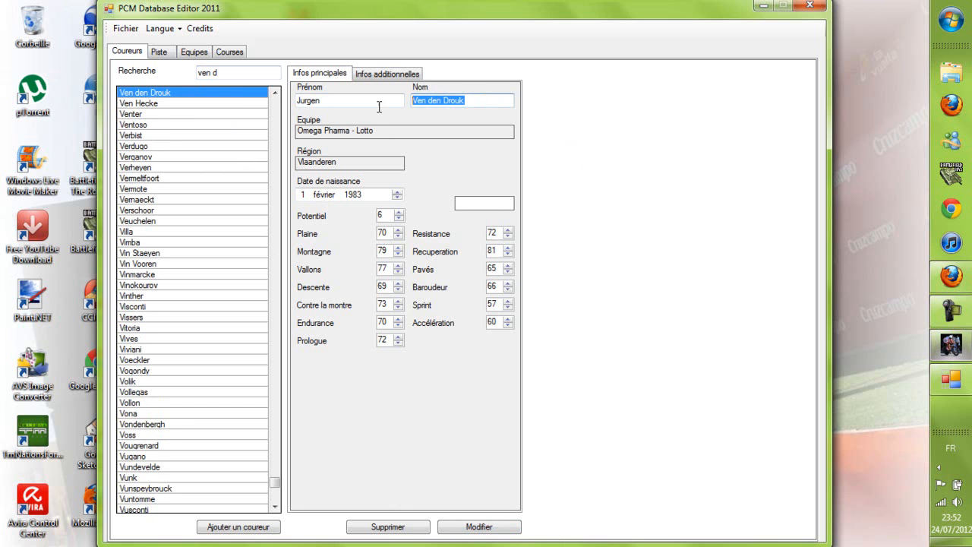
key(BackSpace)
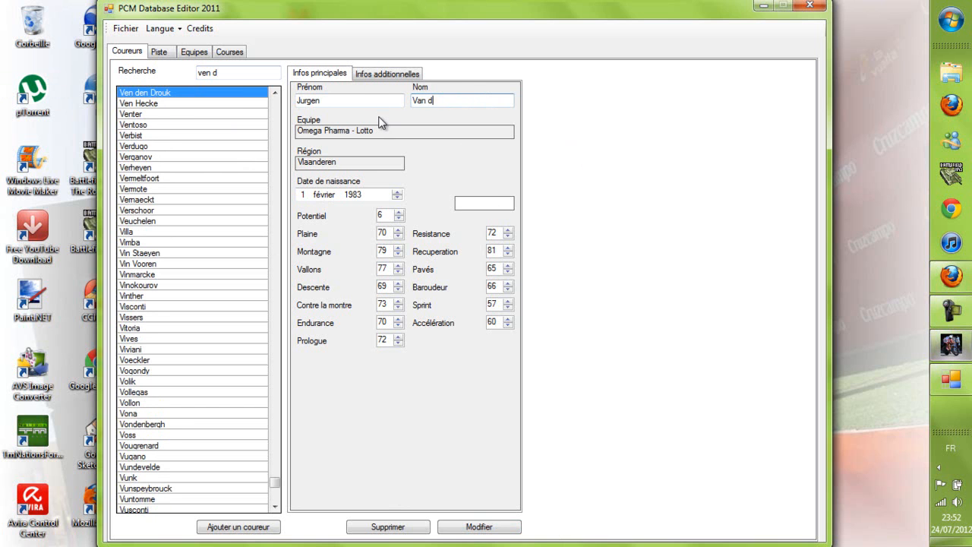
text(Van den Broeck)
click(480, 528)
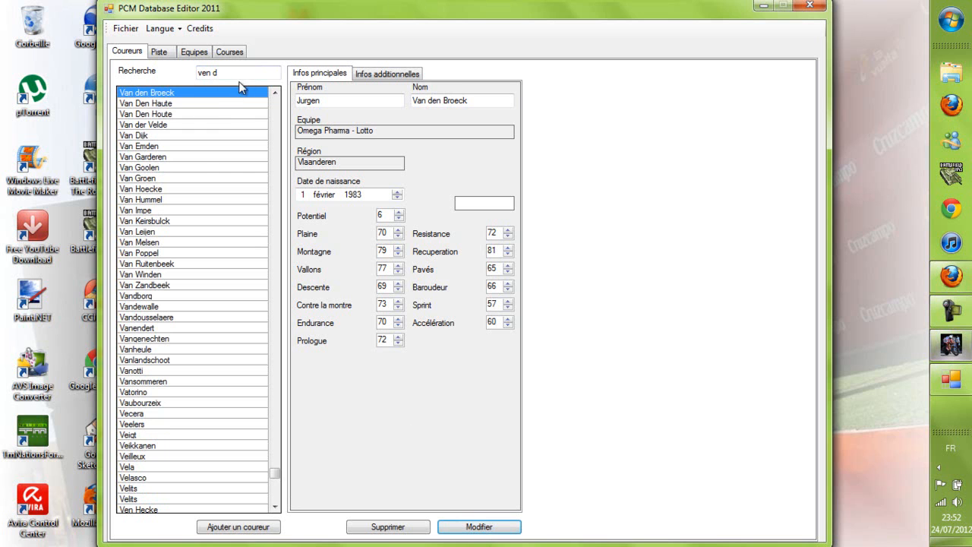
- View the rider Van Garderen, and correct the last name of the rider Jens Veigt to Voigt, applying the modification
click(199, 157)
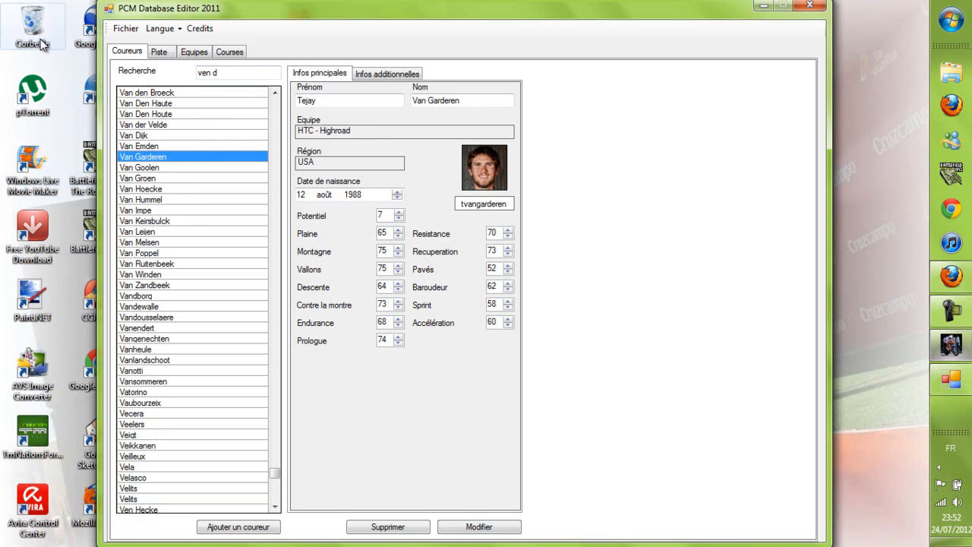
click(179, 435)
double_click(491, 96)
text(Voigt)
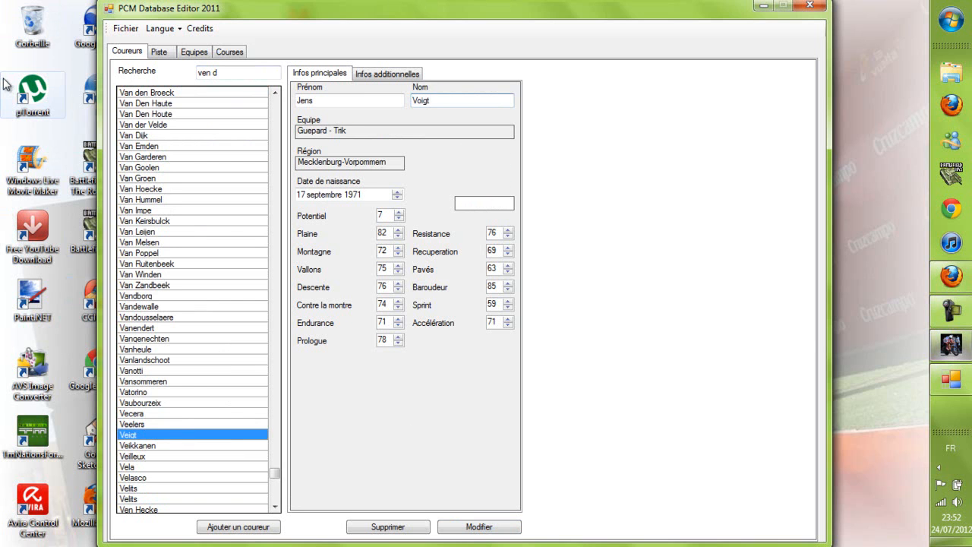
click(483, 525)
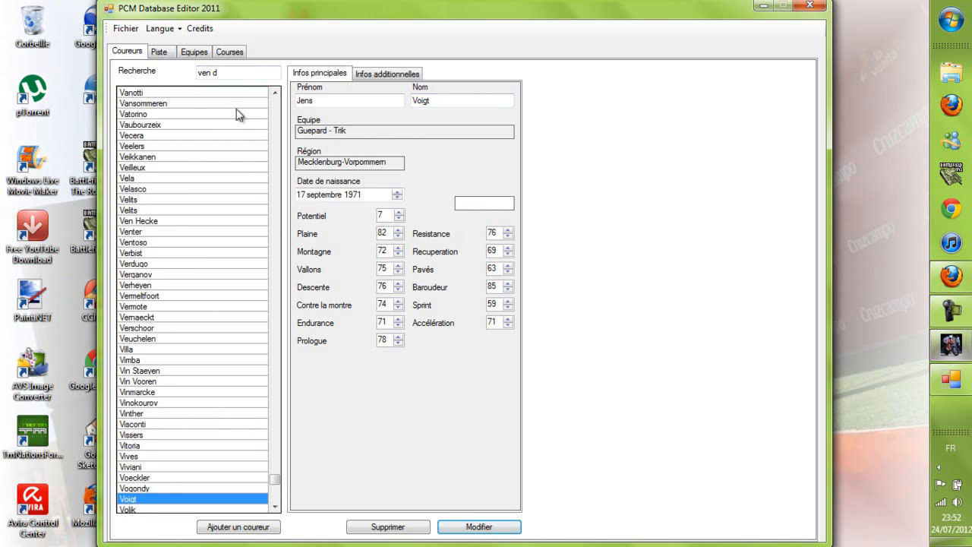
- Search for the rider "cincellara", correct his last name to Cancellara and apply the modification
drag(233, 72, 42, 72)
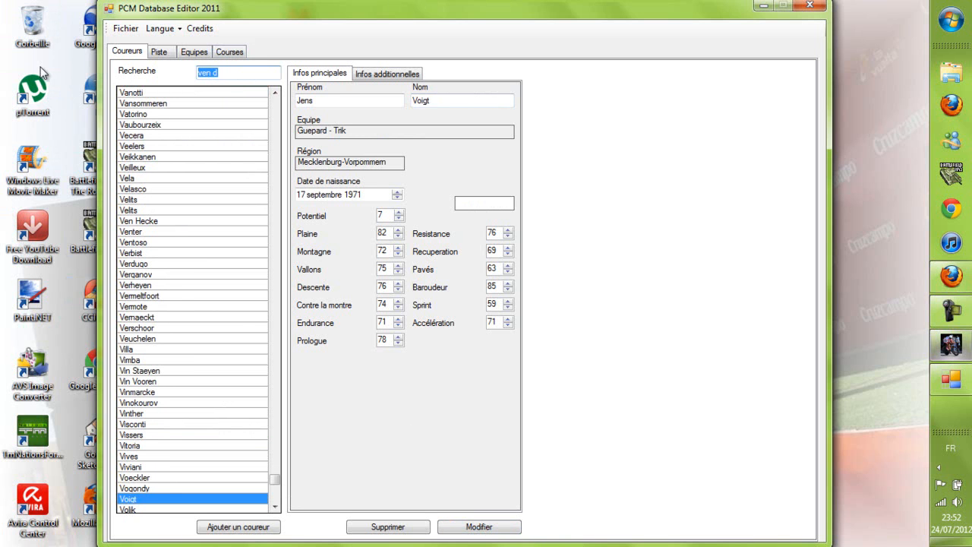
text(cuncellara)
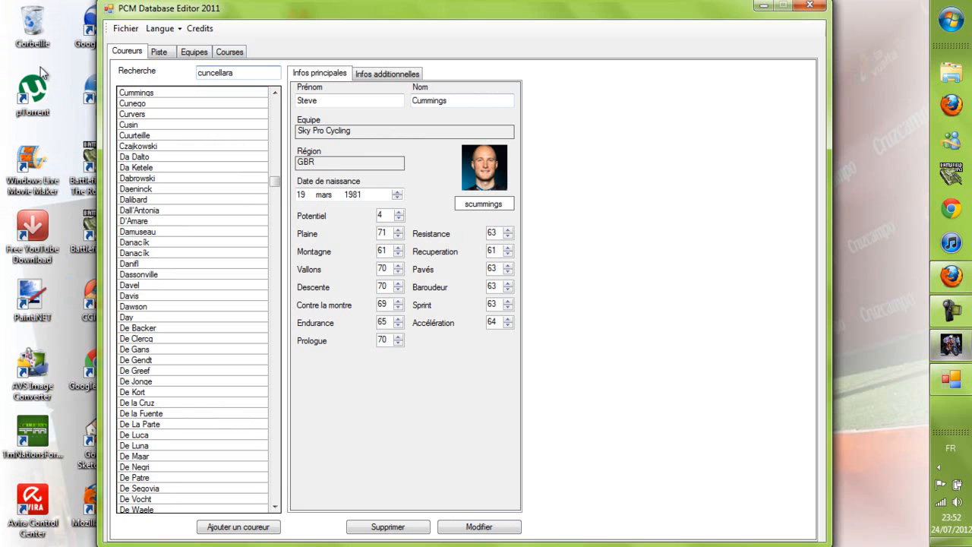
key(BackSpace)
key(BackSpace)
key(BackSpace)
key(BackSpace)
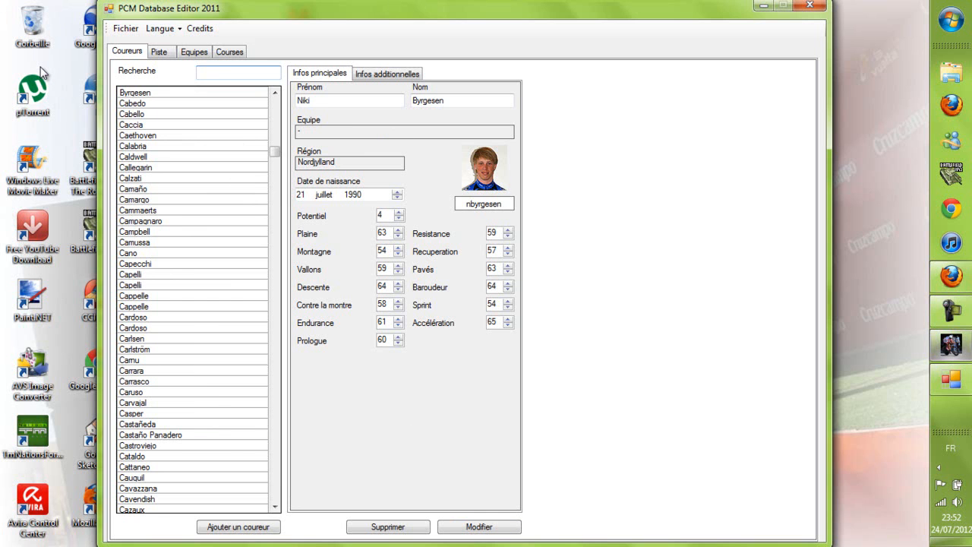
text(incellara)
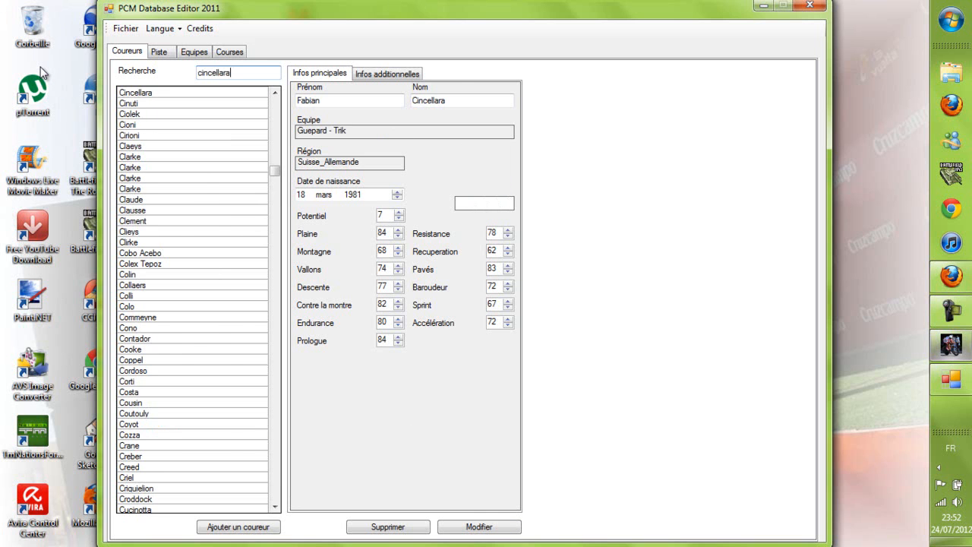
drag(448, 100, 22, 82)
text(C)
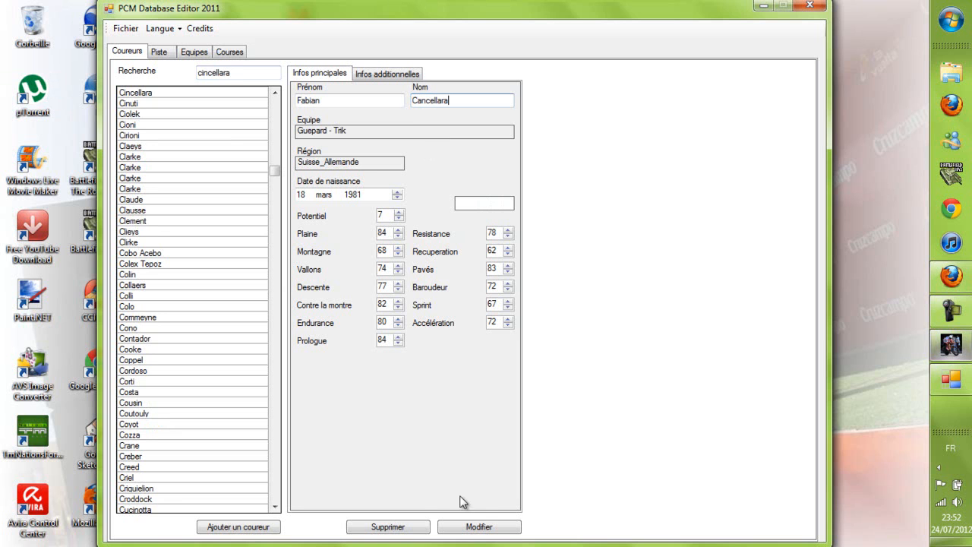
click(479, 527)
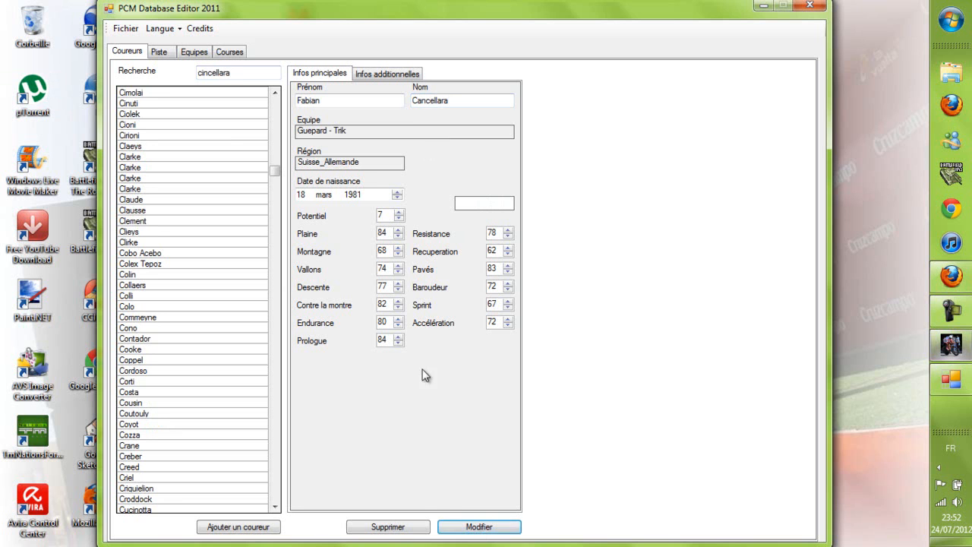
- Among the track riders, correct the last name of Grégory Bougé to Baugé and apply the modification
click(164, 53)
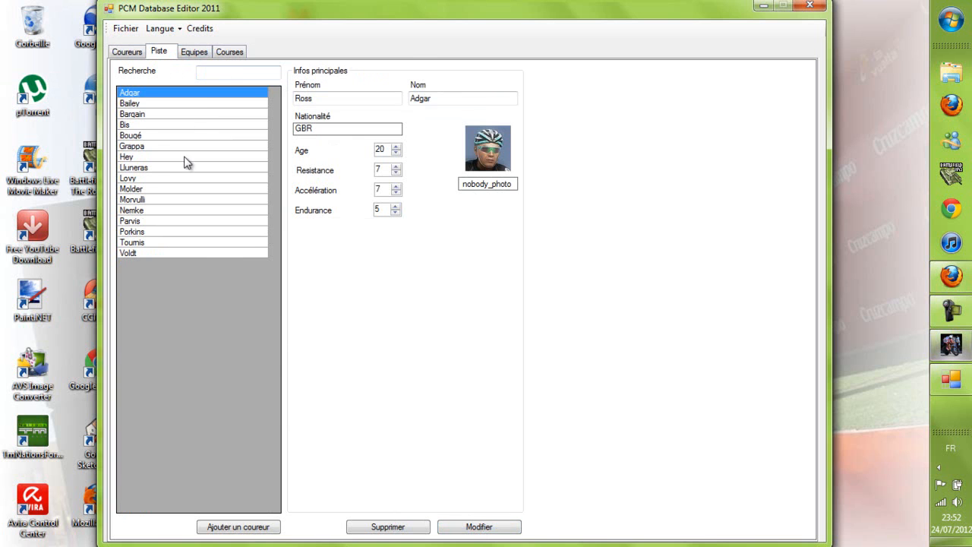
click(151, 136)
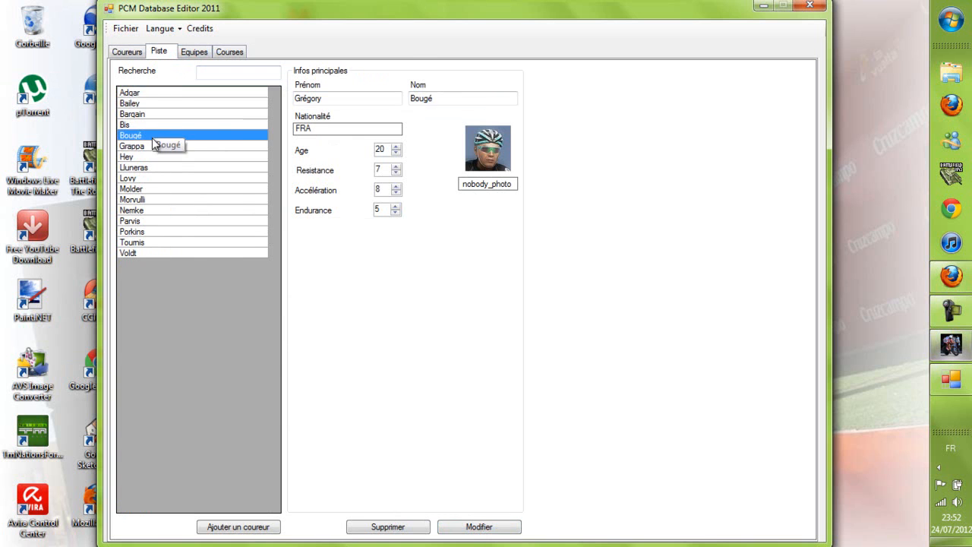
drag(456, 99, 401, 97)
text(Bau)
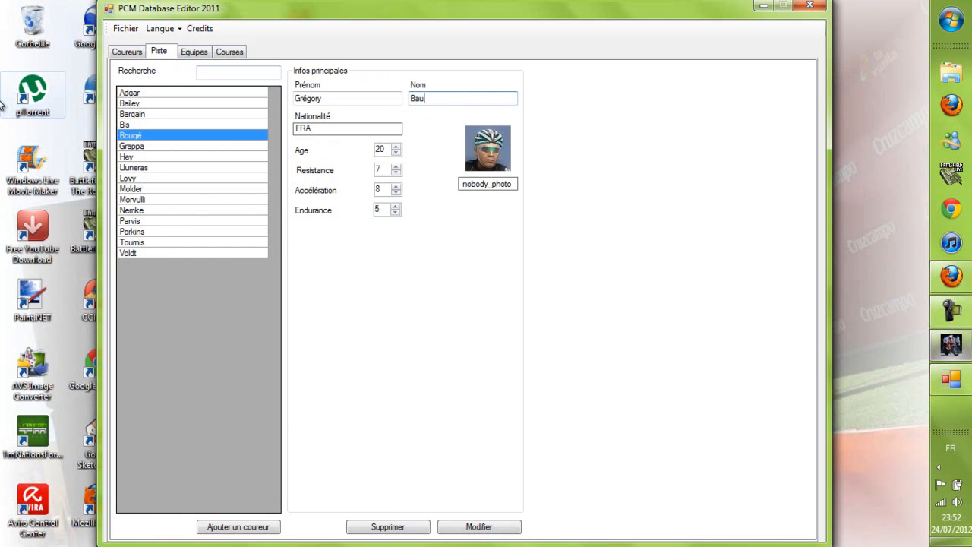
text(gé)
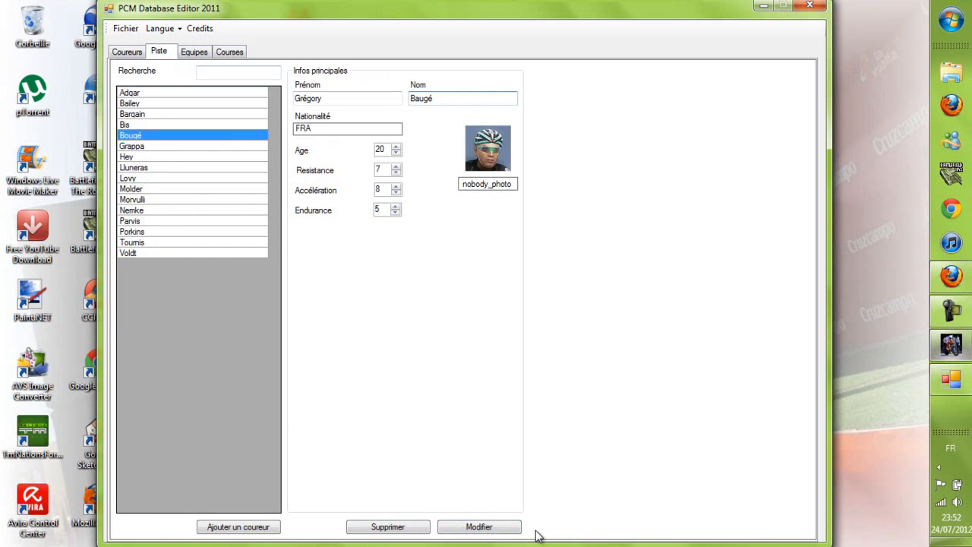
click(474, 534)
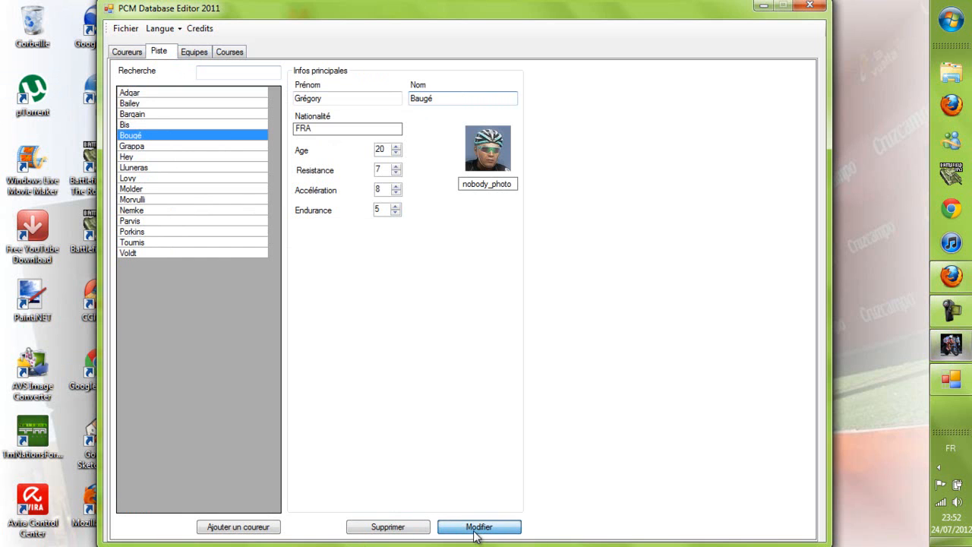
- Rename the team CBM Racing Team as BMC Racing Team and set its abbreviation to BMC
click(193, 54)
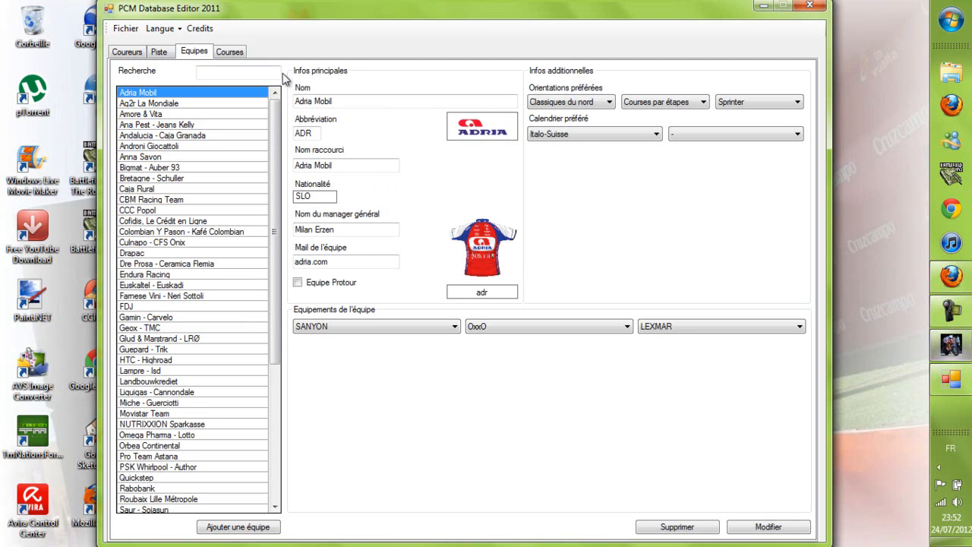
click(172, 200)
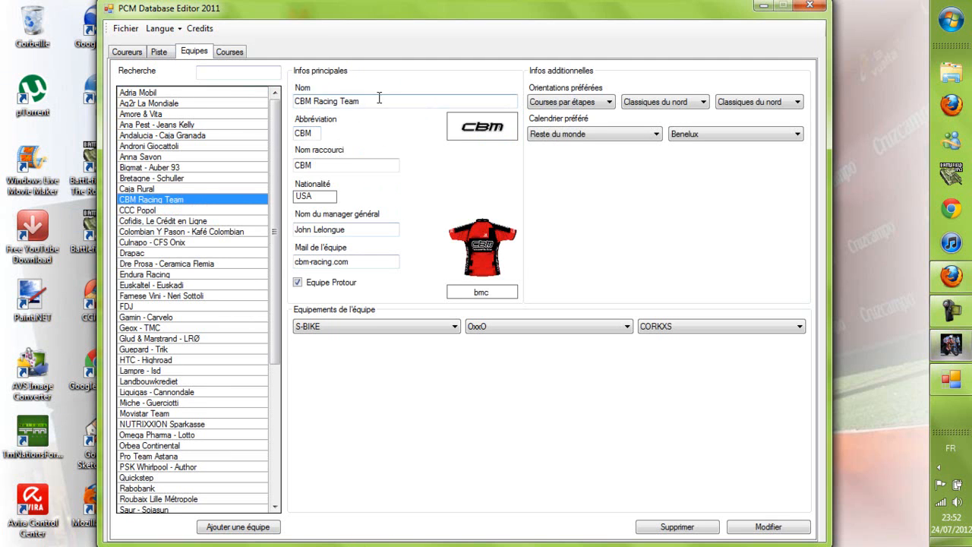
drag(396, 99, 293, 100)
key(BackSpace)
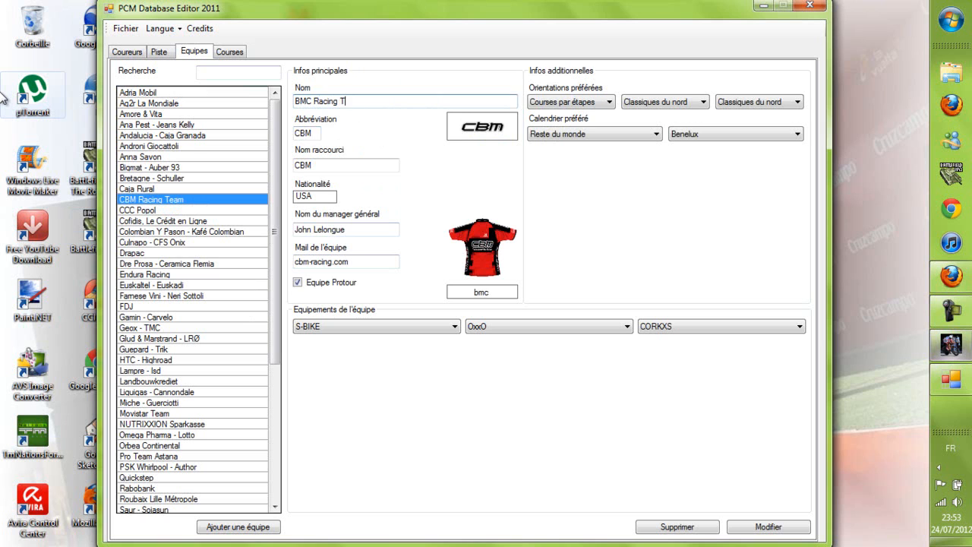
text(BMC Racing Team)
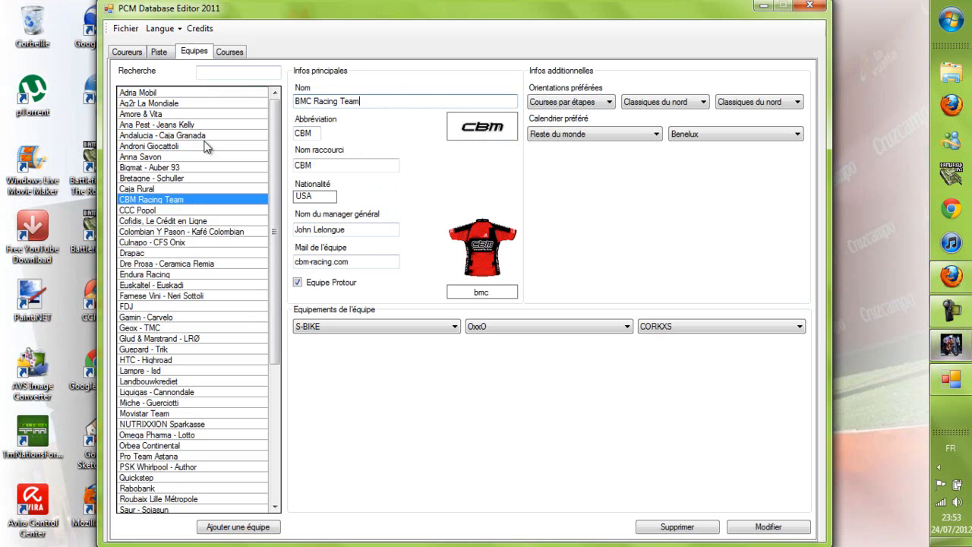
key(Tab)
text(BMC)
key(Tab)
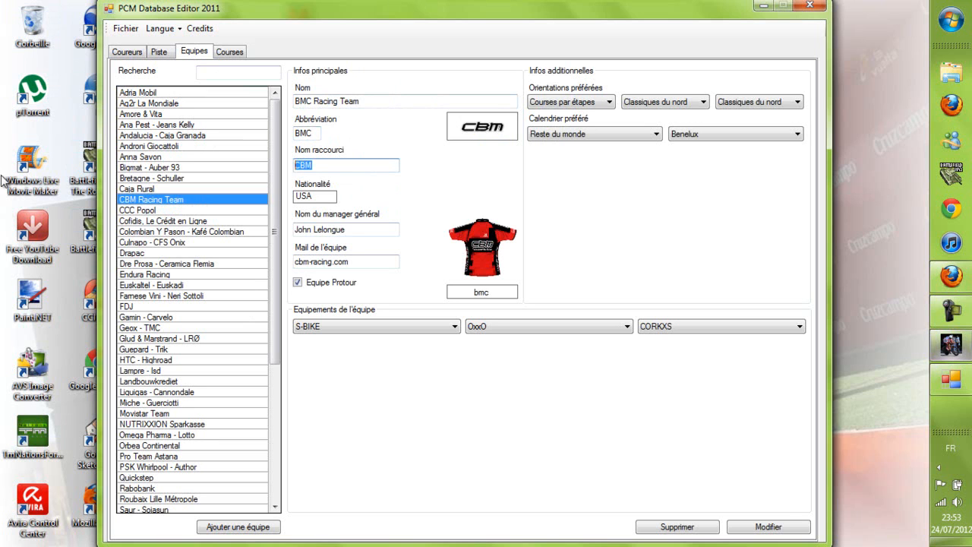
click(319, 229)
key(BackSpace)
text(a)
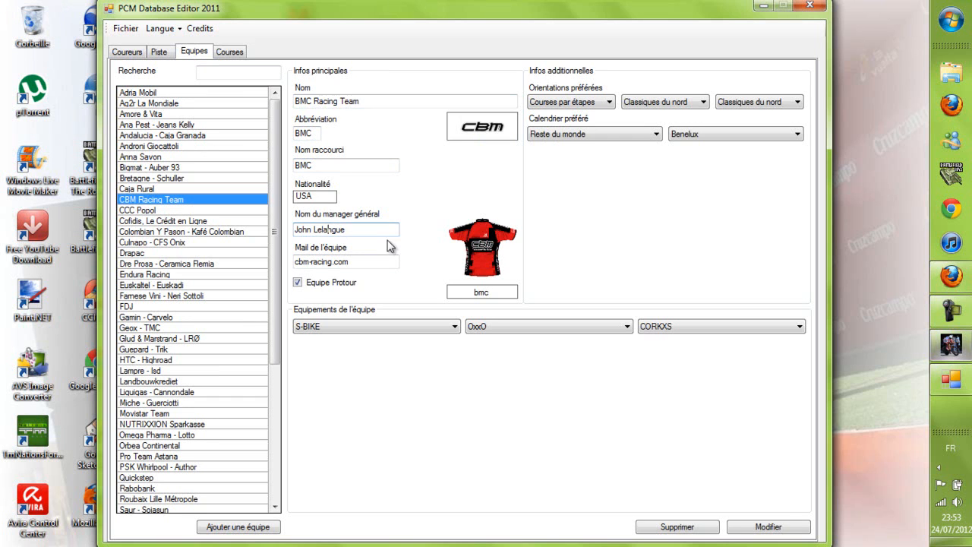
click(310, 259)
key(BackSpace)
key(BackSpace)
key(BackSpace)
text(bmc)
click(754, 534)
- Set both the abbreviation and the short name of the BMC Racing Team to BMC
double_click(304, 133)
text(BMC)
key(Tab)
text(BMC)
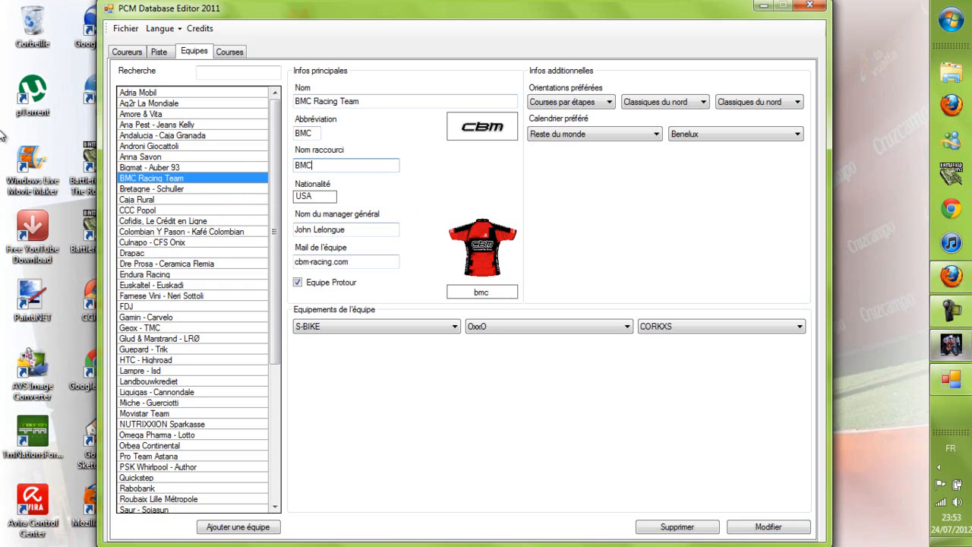
- Correct the BMC manager's surname to Lelangue, change the team mail to bmc-racing.com, and apply the modification
click(320, 230)
double_click(308, 262)
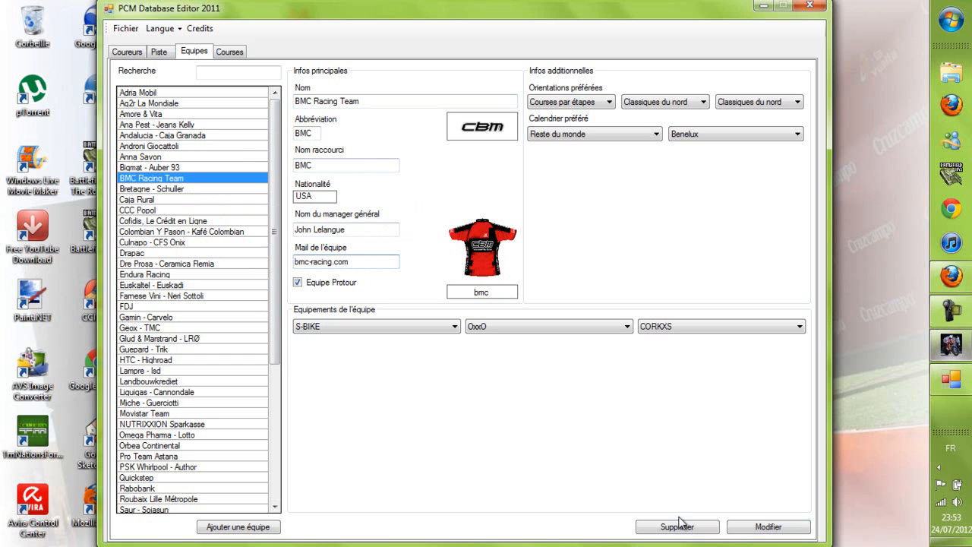
click(760, 526)
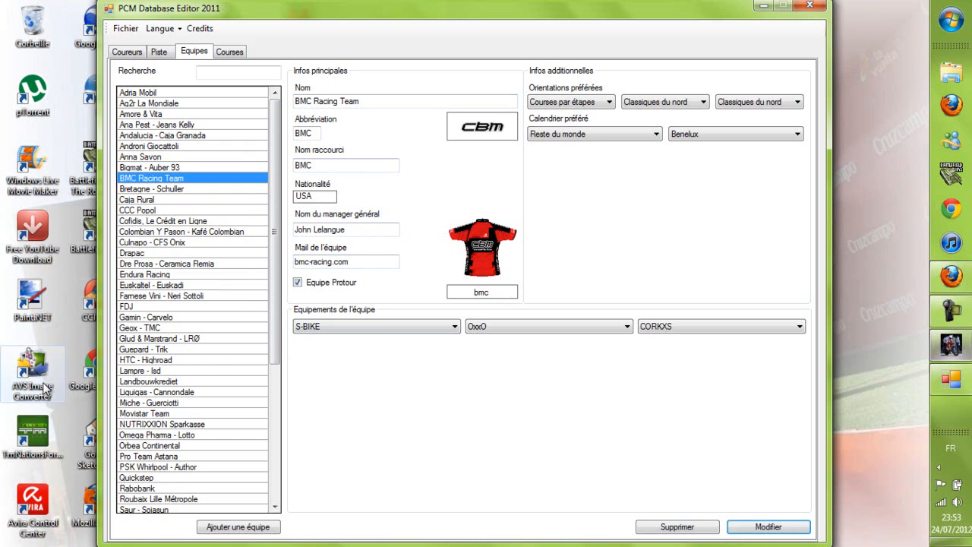
- Rename the team Guepard - Trik as Leopard - Trek, set its abbreviation to LEO, and apply the modification
click(148, 360)
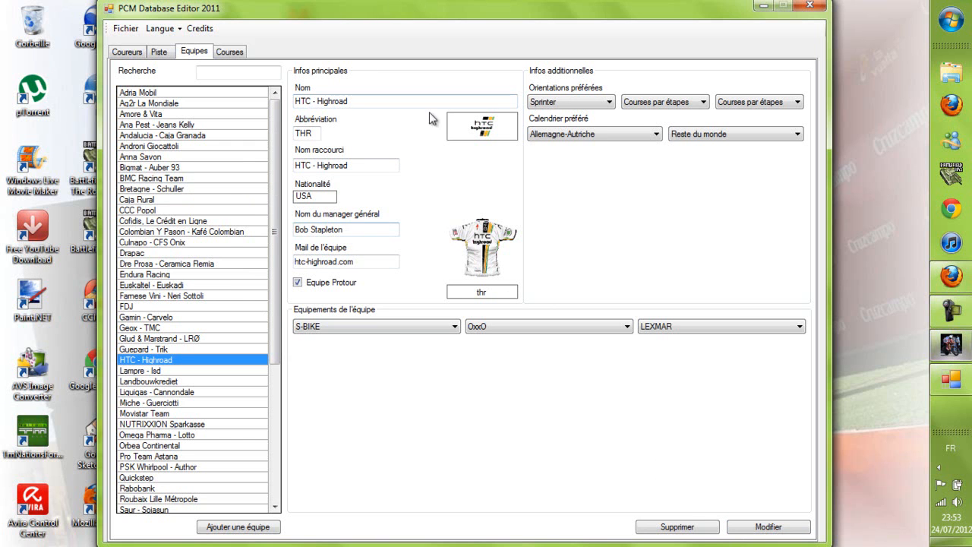
click(161, 349)
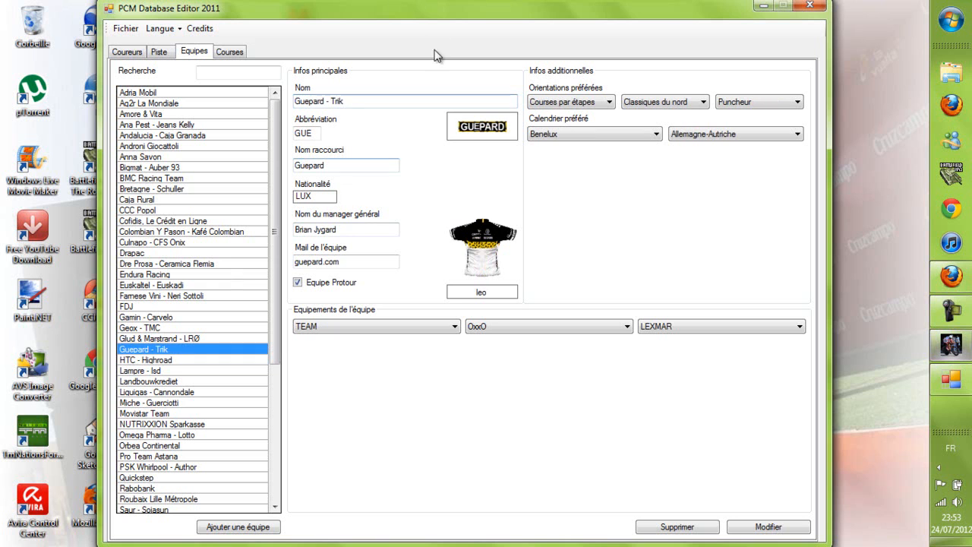
drag(408, 102, 292, 103)
text(Leop)
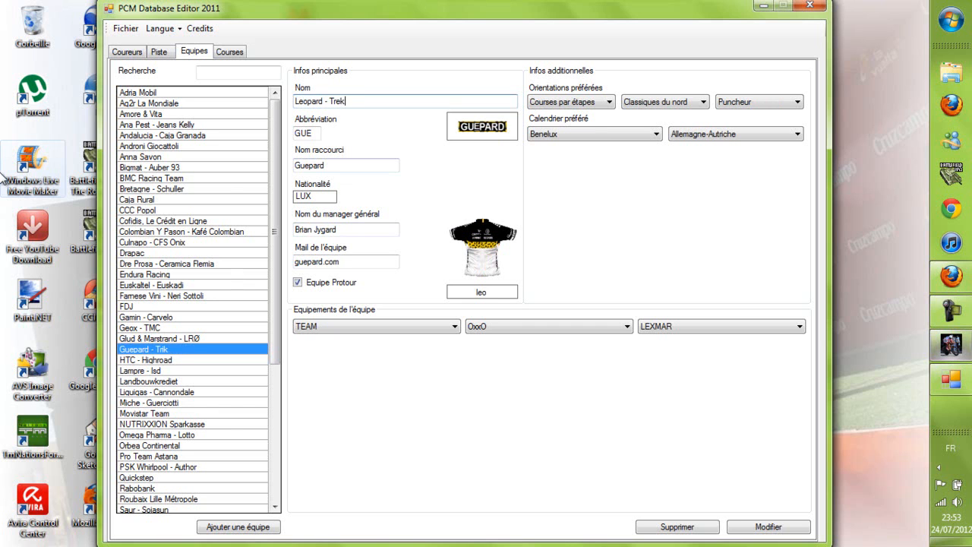
double_click(316, 133)
text(LEO)
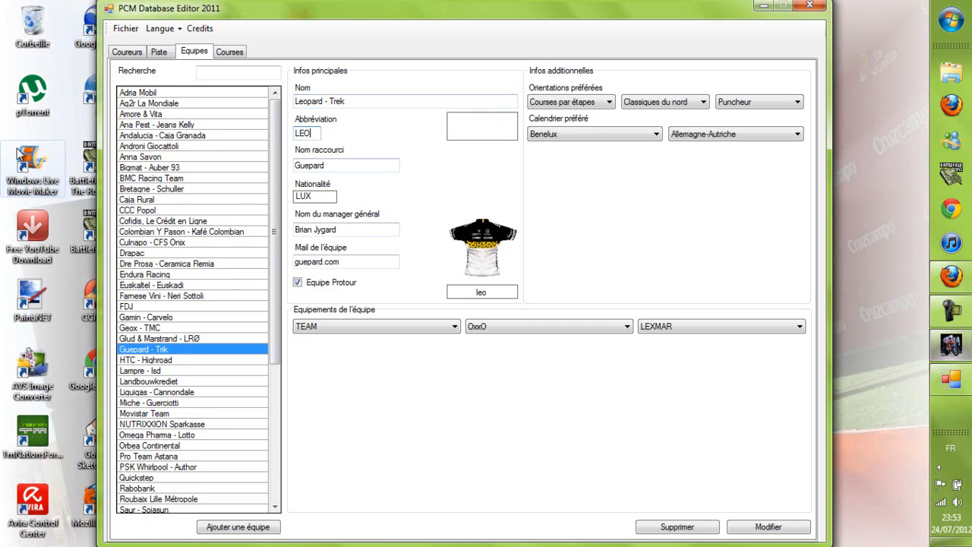
click(792, 525)
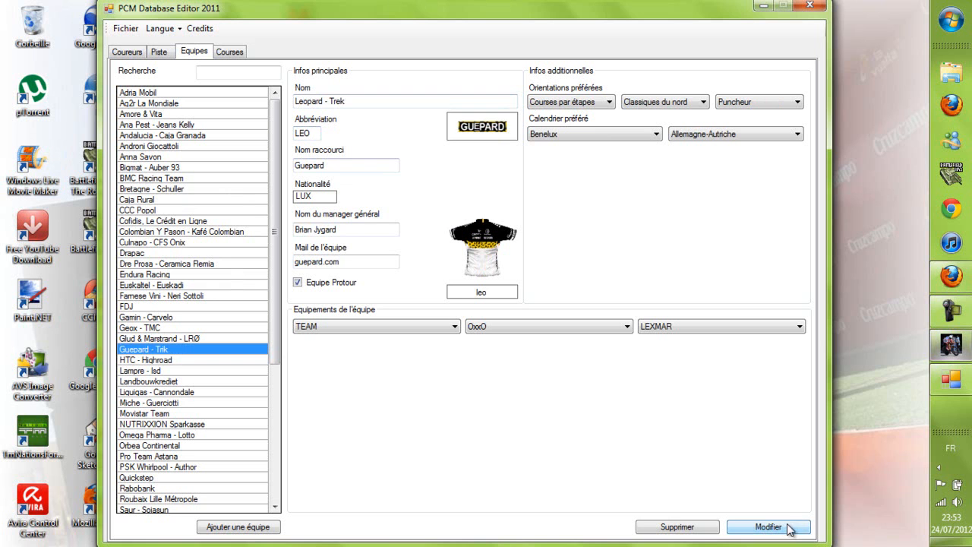
- Give the Leopard - Trek team the abbreviation LEO, short name Leopard and mail leopard.com, and apply the modification
double_click(317, 134)
text(LEO)
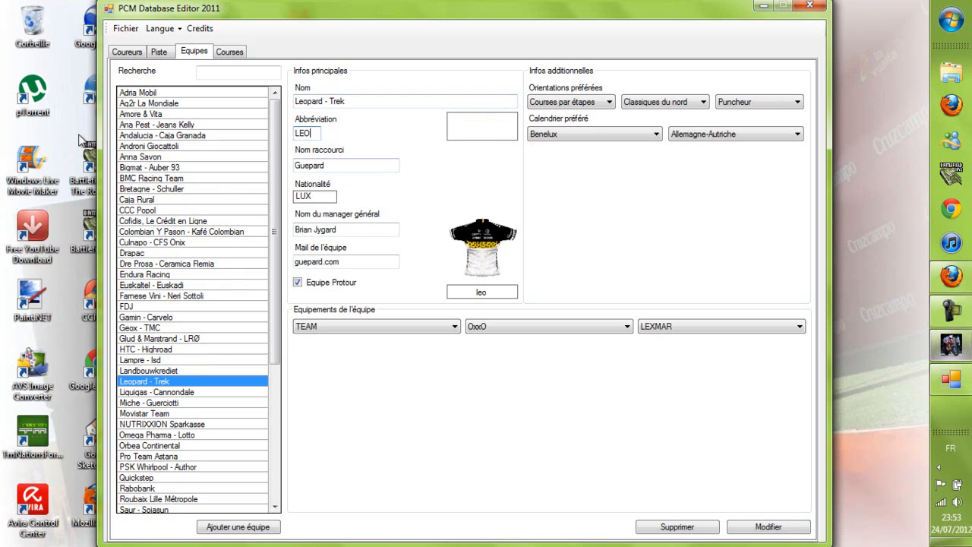
double_click(327, 166)
text(Leo)
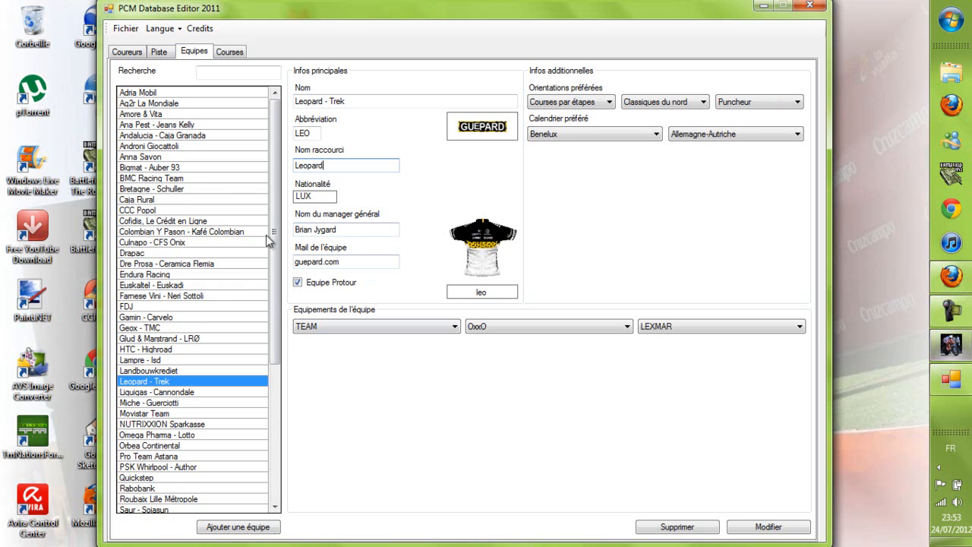
double_click(322, 258)
text(leo)
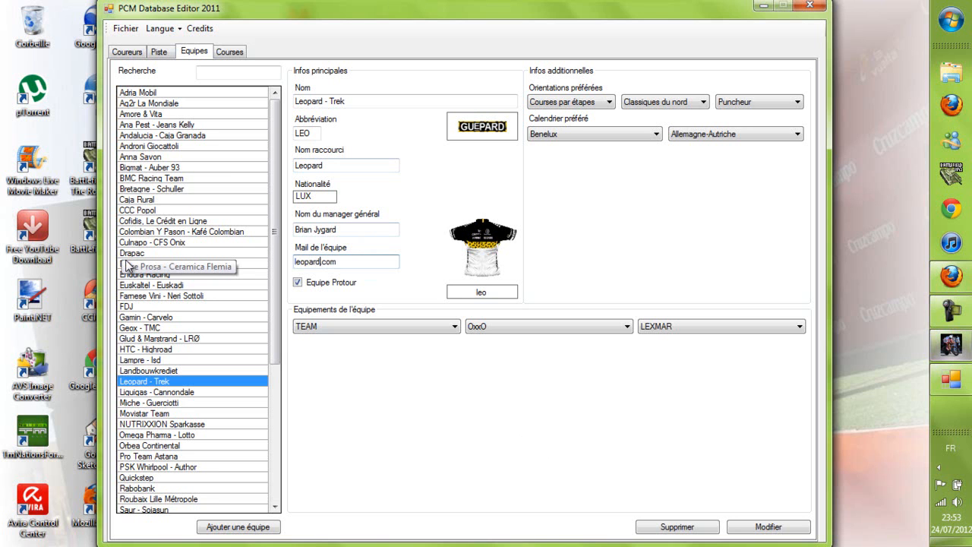
click(796, 529)
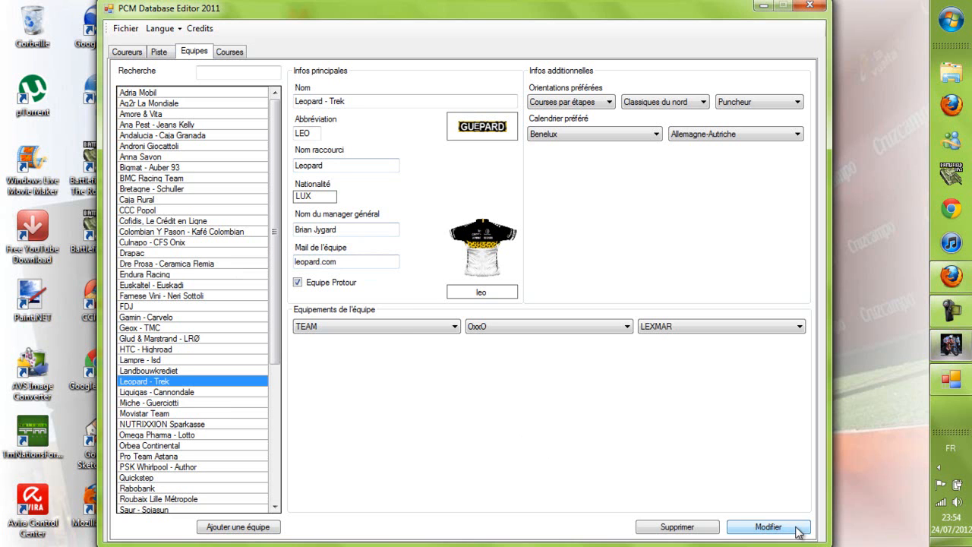
- Examine the team's first equipment options without changing them, and look through several races in the race list
click(393, 328)
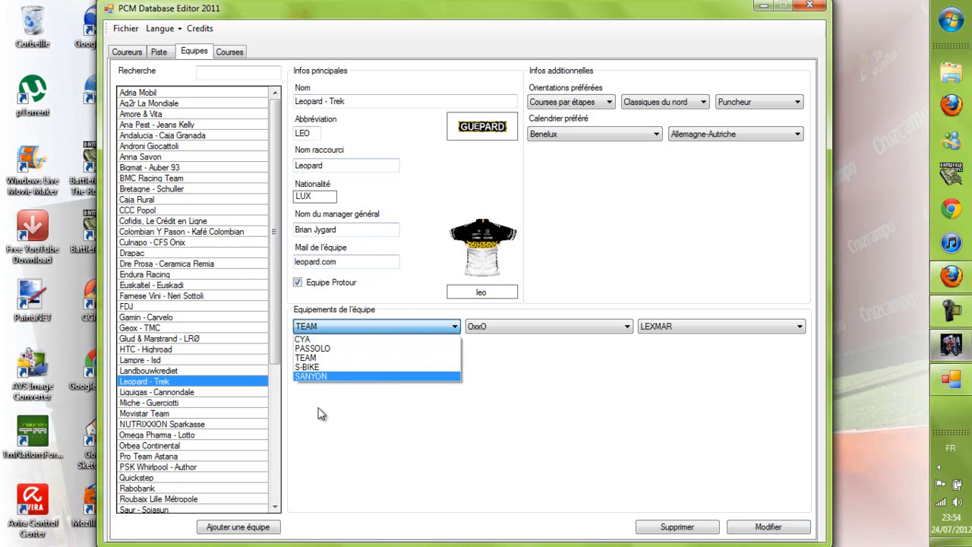
click(620, 481)
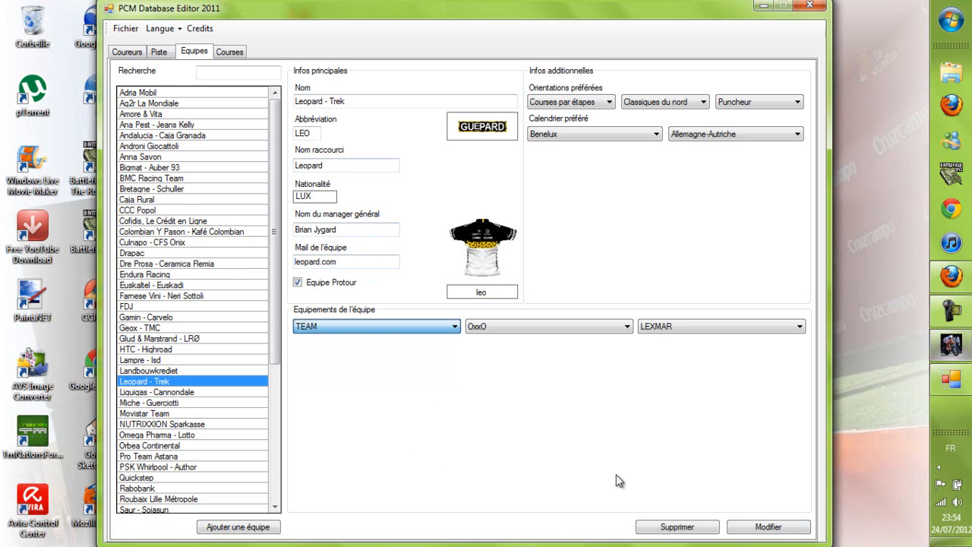
click(127, 51)
click(229, 51)
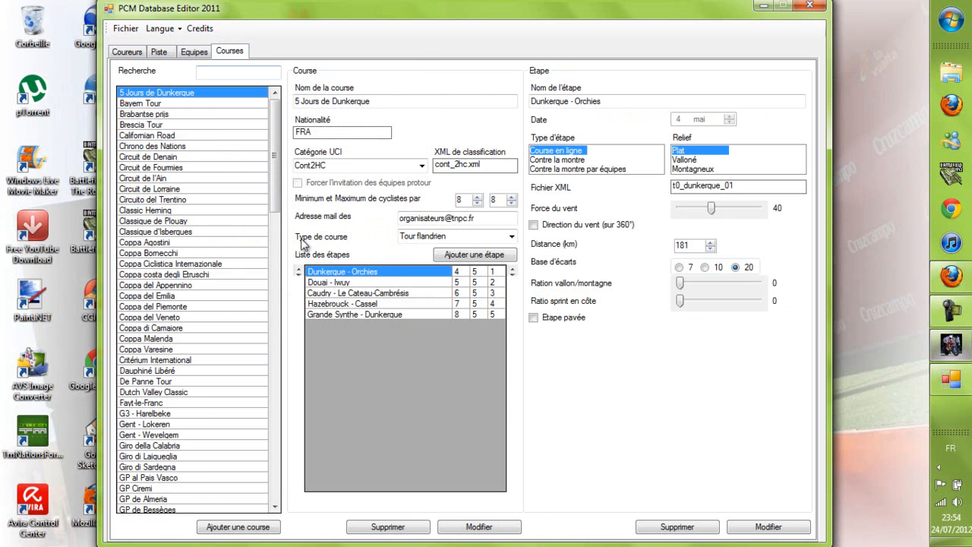
click(167, 327)
click(158, 457)
click(175, 274)
- Return to the riders and clear the search text
click(139, 52)
double_click(228, 71)
key(BackSpace)
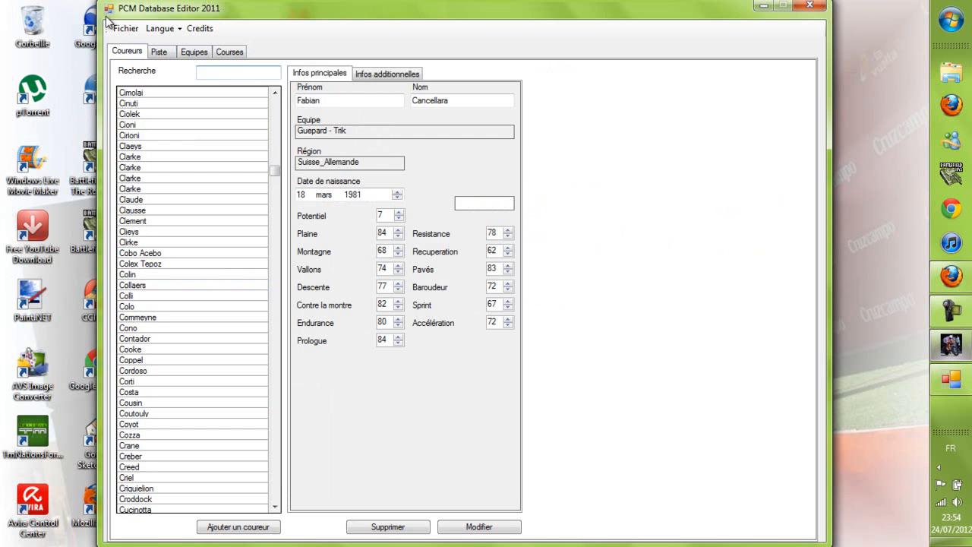
- Start creating the CDB database up to choosing where to save it, and cancel without saving
click(127, 29)
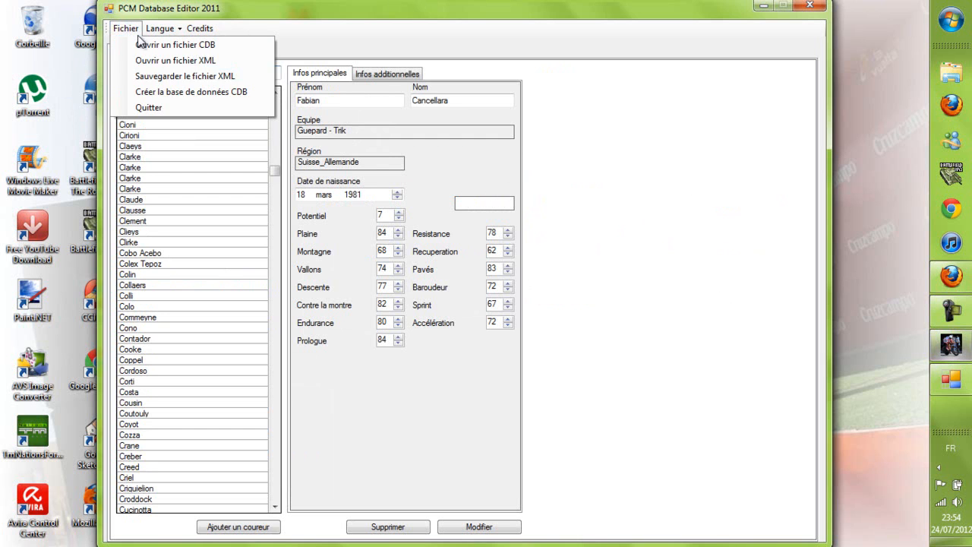
click(173, 94)
key(ctrl+s)
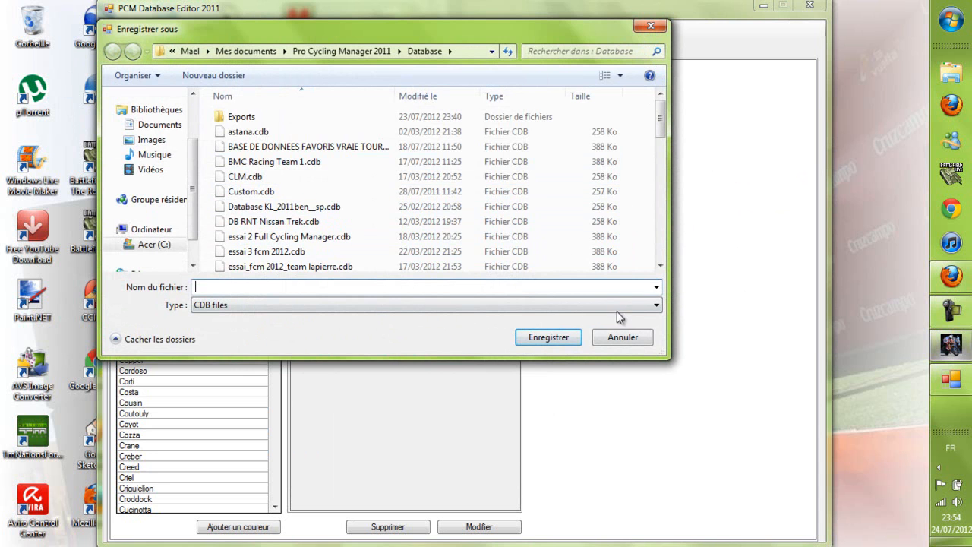
click(624, 338)
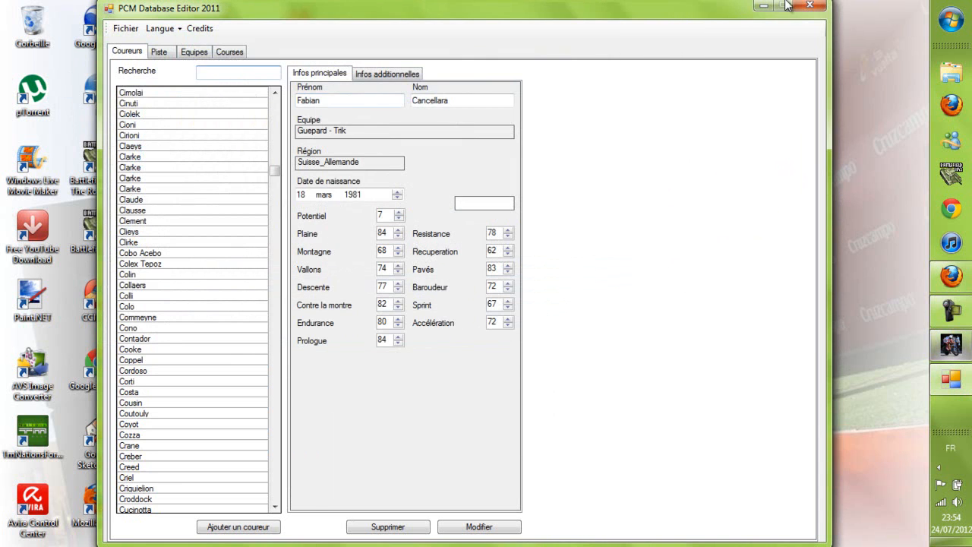
- Close the database editor and the Pro Cycling Manager launcher
click(809, 5)
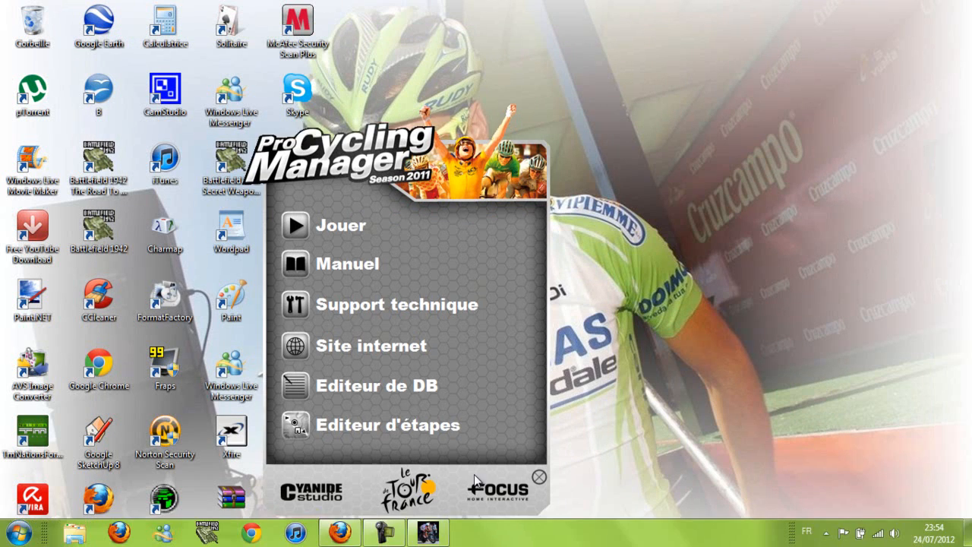
click(539, 486)
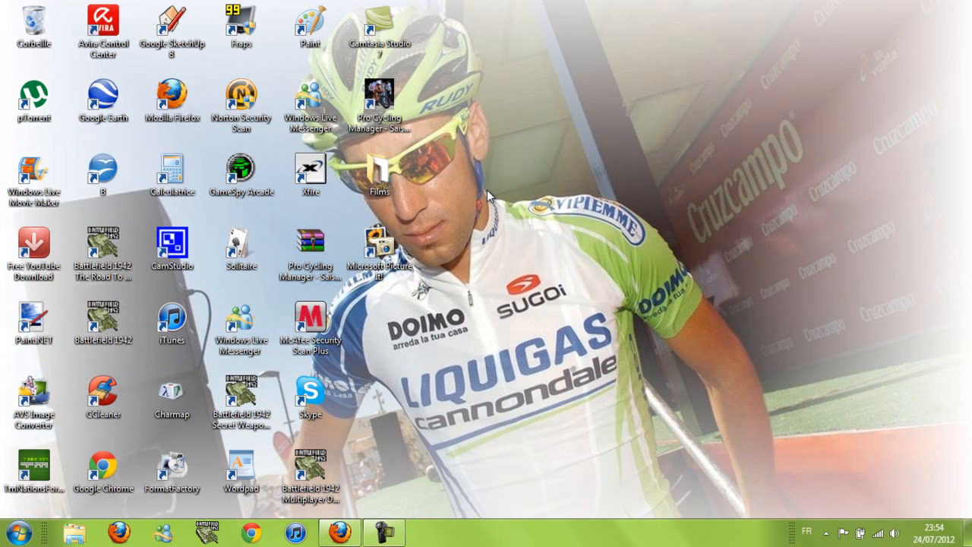
drag(484, 191, 667, 225)
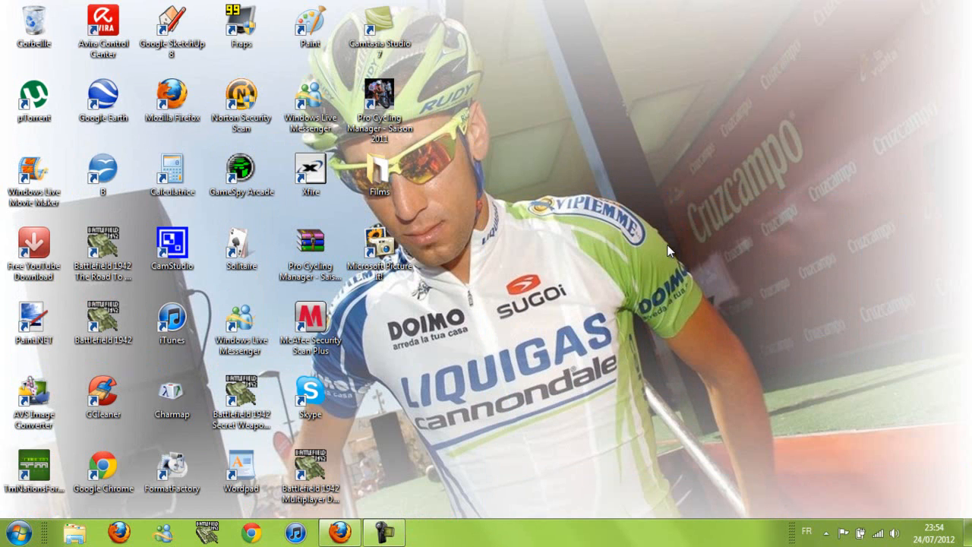
drag(797, 183, 675, 449)
drag(761, 42, 524, 501)
drag(734, 52, 657, 387)
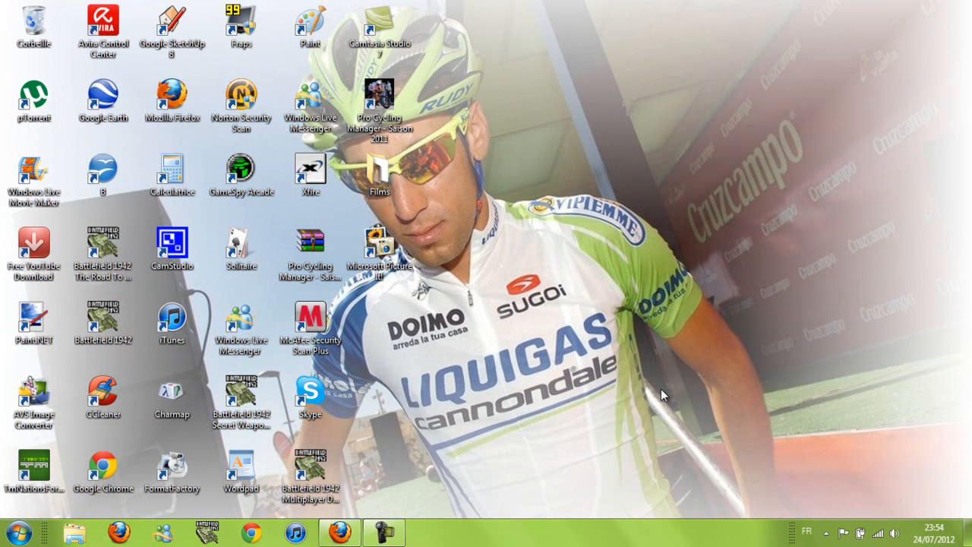